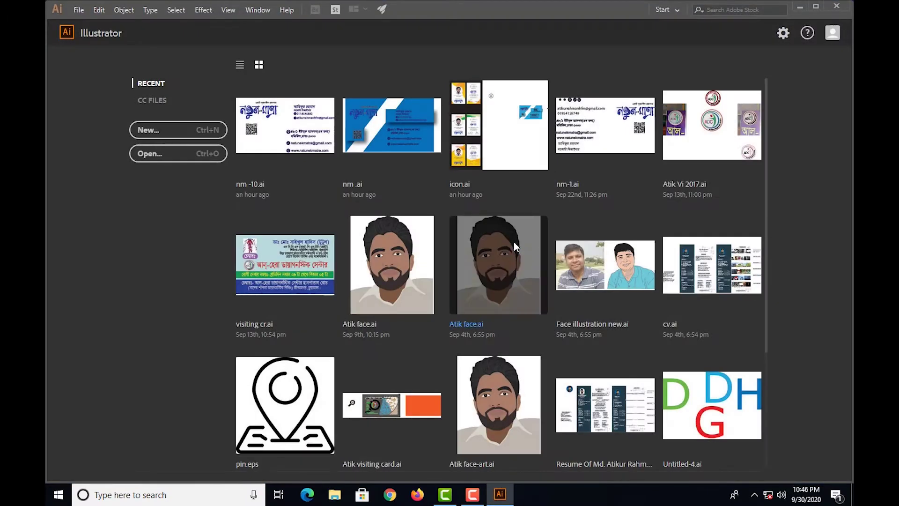
# - Start a new document named NM in inches, entering width 3.5 and height 2
pyautogui.click(78, 10)
pyautogui.click(141, 24)
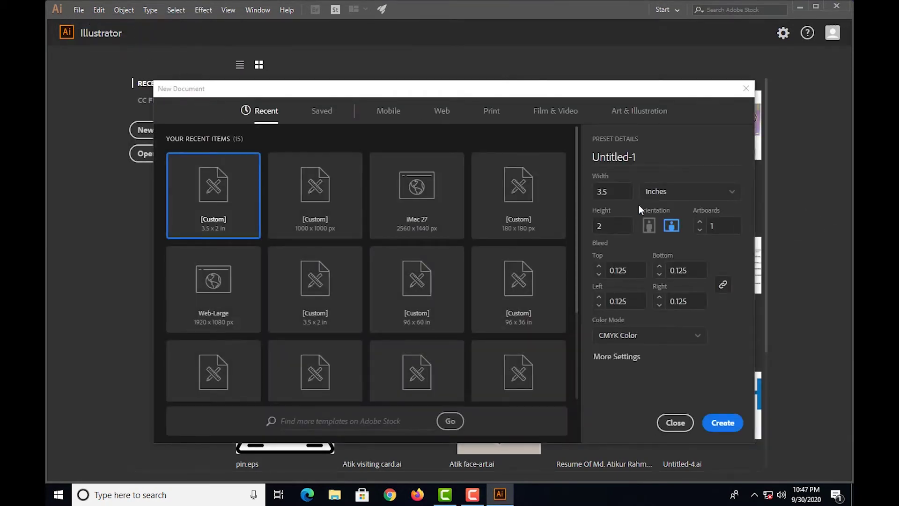
pyautogui.click(643, 158)
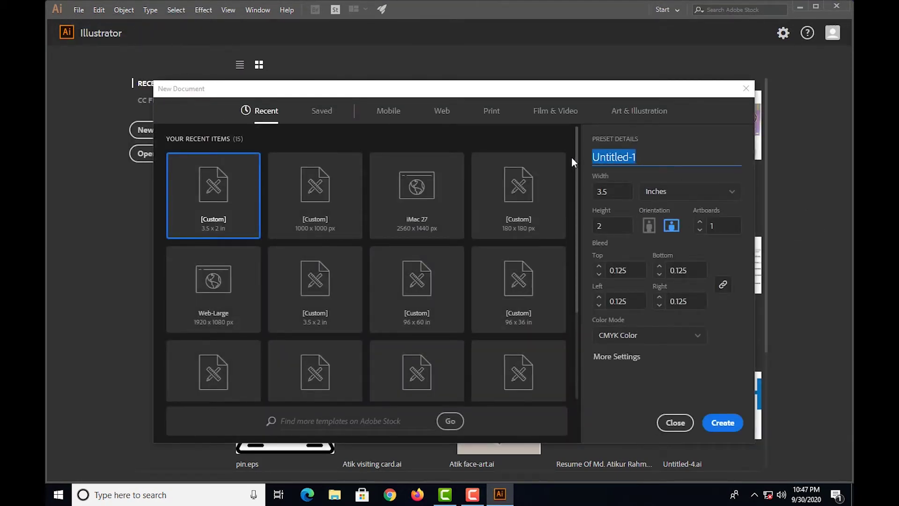
pyautogui.write('N')
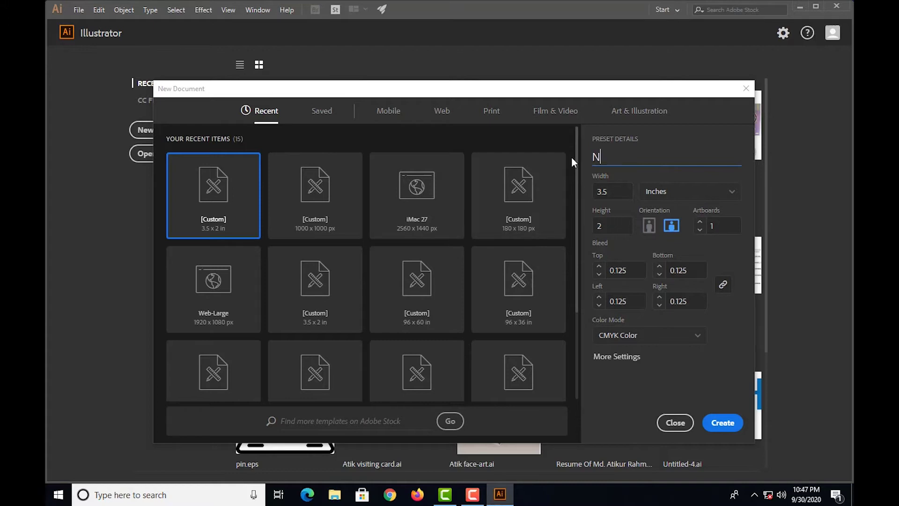
pyautogui.write('M')
pyautogui.click(733, 194)
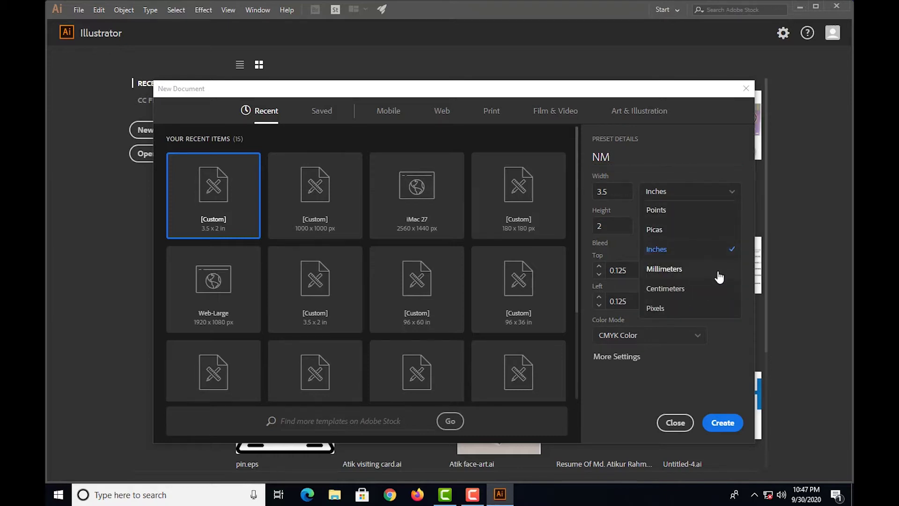
pyautogui.click(681, 249)
pyautogui.doubleClick(607, 196)
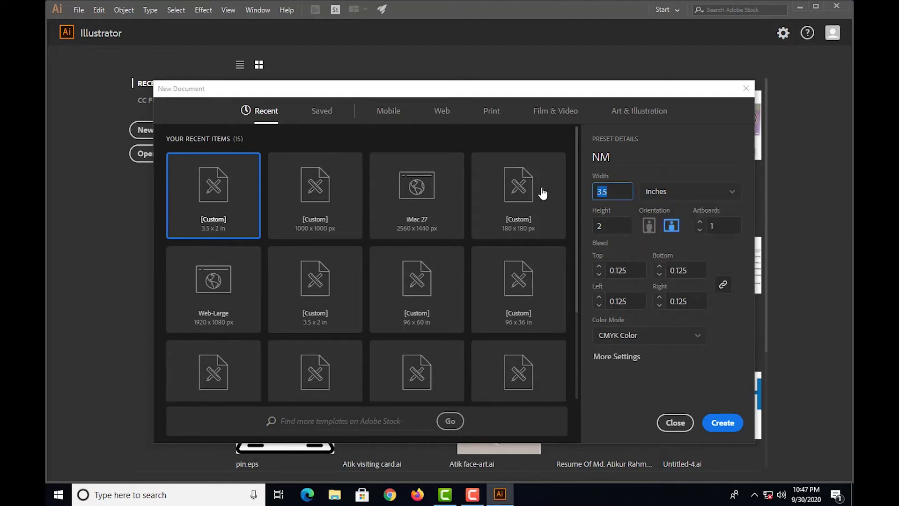
pyautogui.write('3.')
pyautogui.write('5')
pyautogui.doubleClick(599, 227)
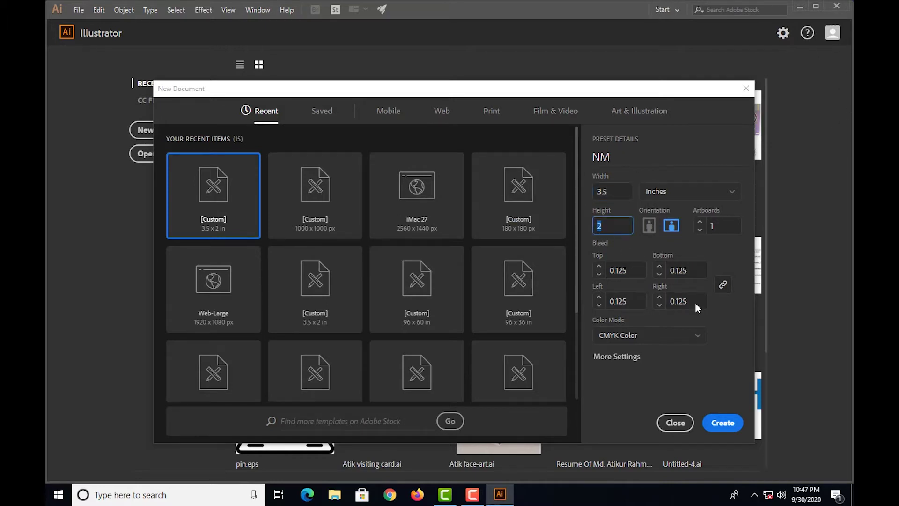
pyautogui.press('Tab')
# - Set a linked 0.125-inch bleed and CMYK colour mode, then create the document
pyautogui.click(723, 284)
pyautogui.click(625, 271)
pyautogui.write('00')
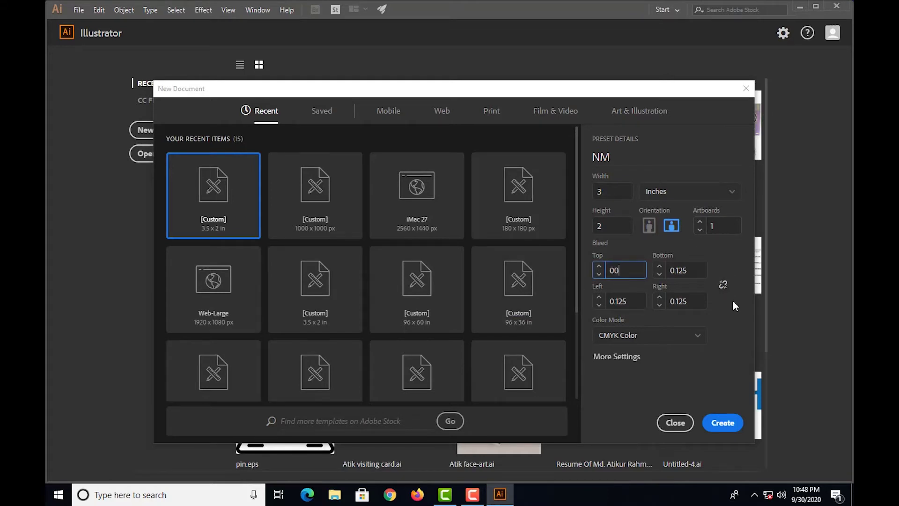
pyautogui.press('BackSpace')
pyautogui.write('12')
pyautogui.write('5')
pyautogui.click(723, 285)
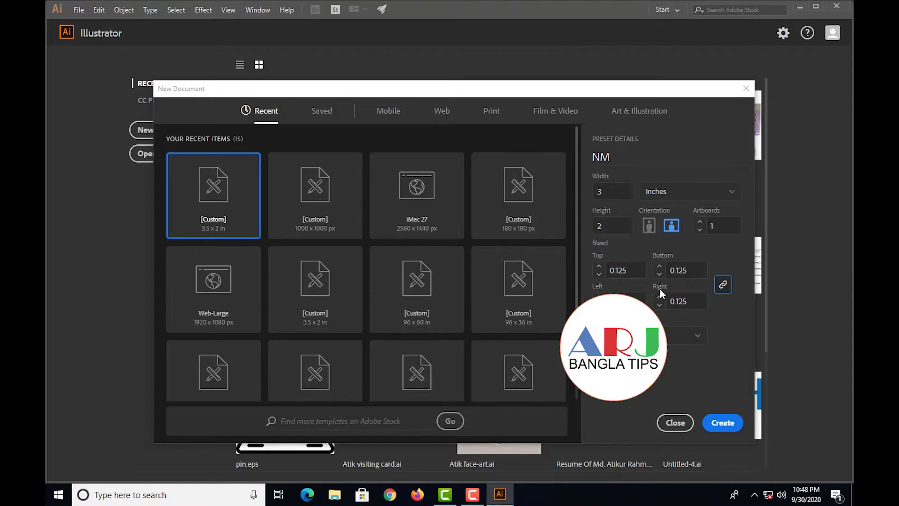
pyautogui.click(698, 335)
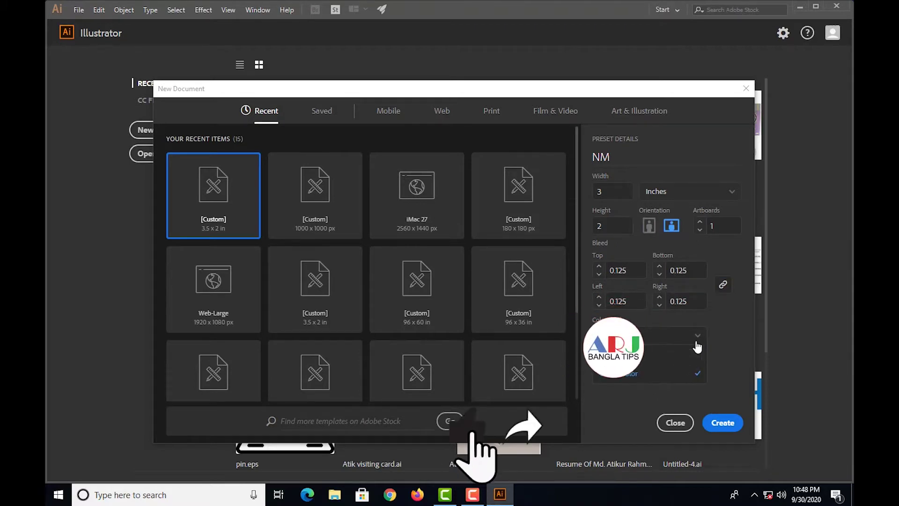
pyautogui.click(658, 374)
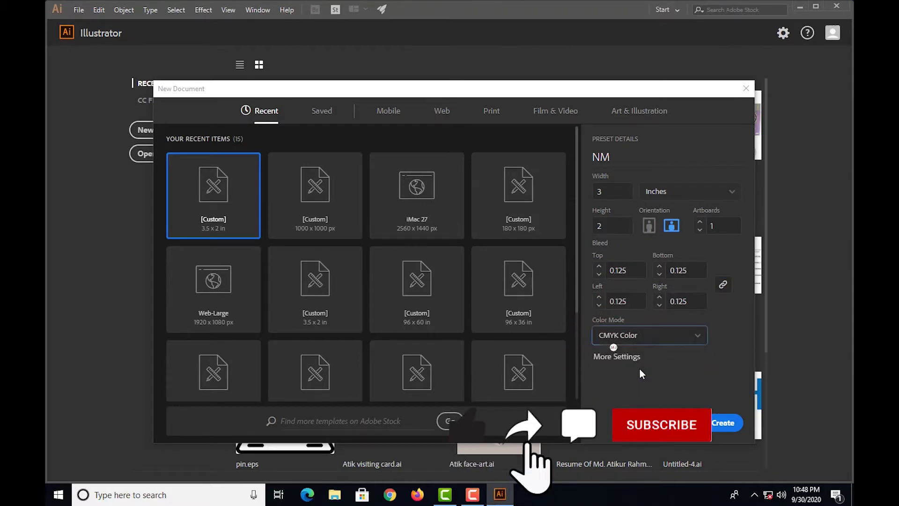
pyautogui.click(724, 423)
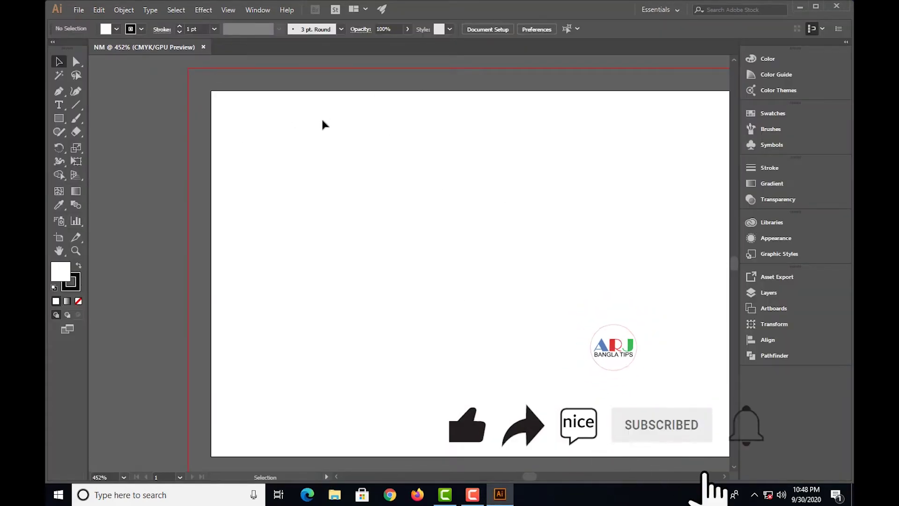
# - Draw a first rectangle over the card and its bleed area
pyautogui.scroll(-3, 328, 126)
pyautogui.scroll(1, 468, 96)
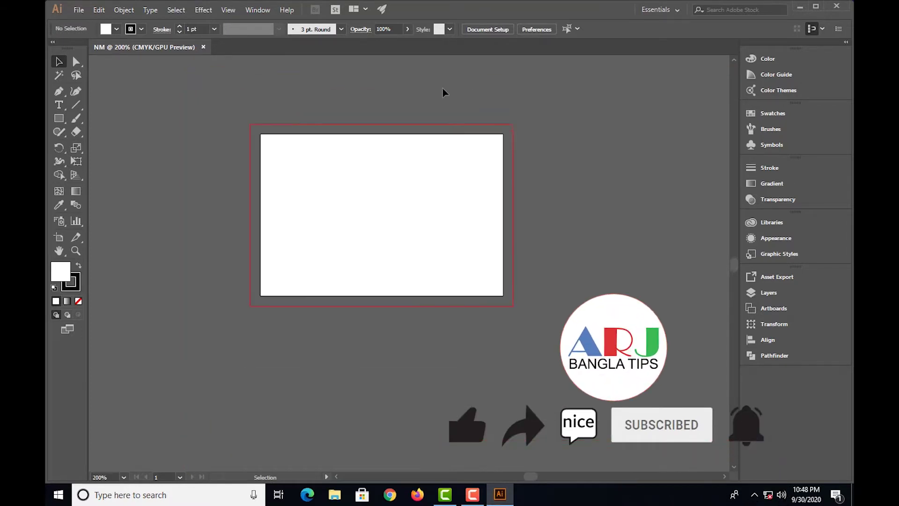
pyautogui.scroll(1, 444, 92)
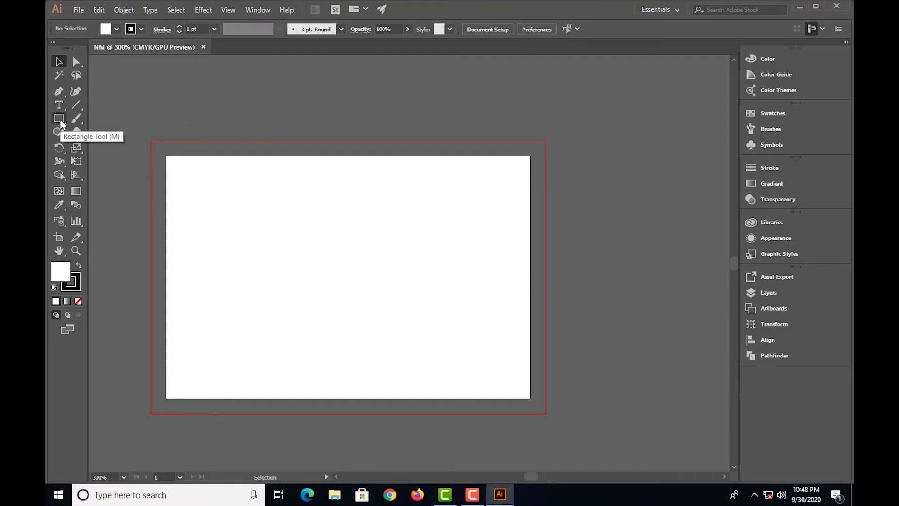
pyautogui.click(59, 119)
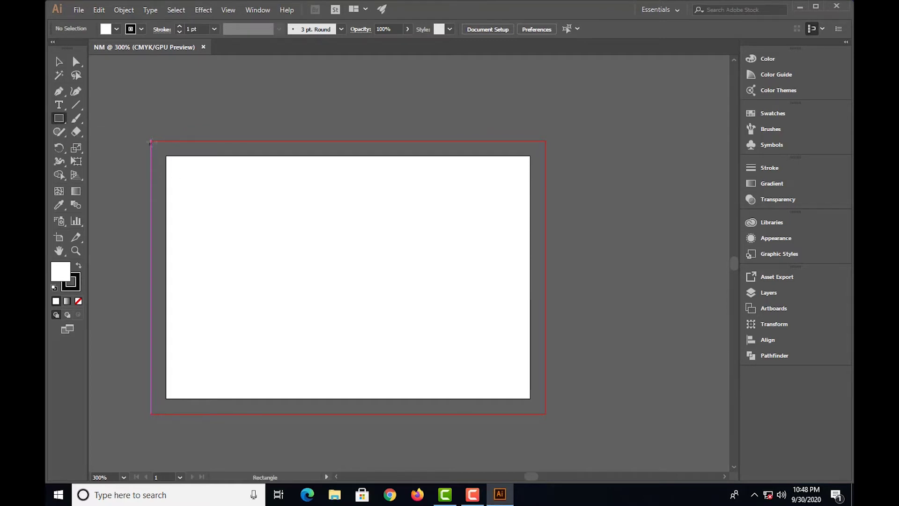
pyautogui.moveTo(150, 140); pyautogui.dragTo(544, 413)
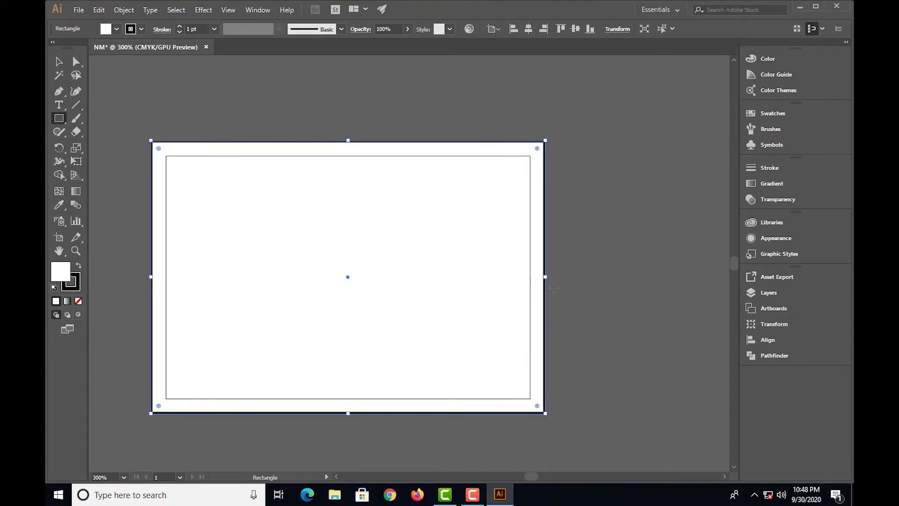
pyautogui.moveTo(545, 277); pyautogui.dragTo(545, 280)
pyautogui.click(526, 218)
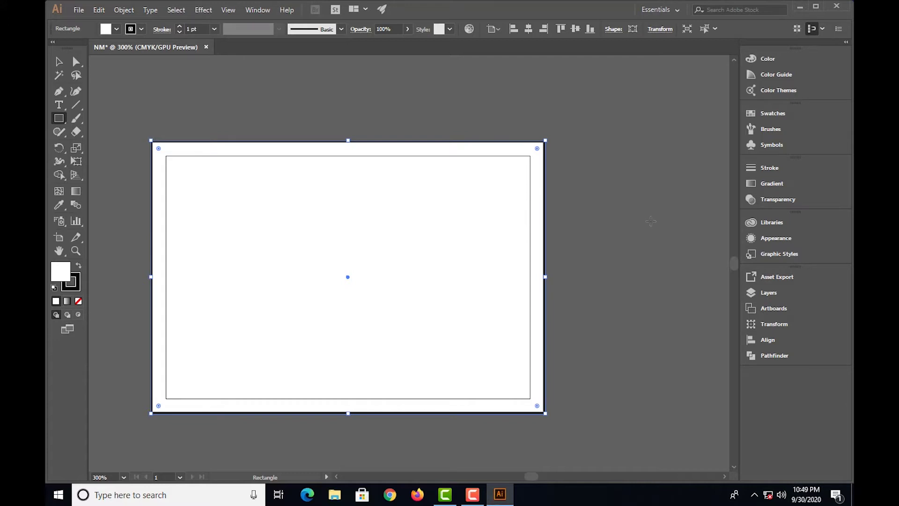
pyautogui.click(490, 269)
pyautogui.click(58, 61)
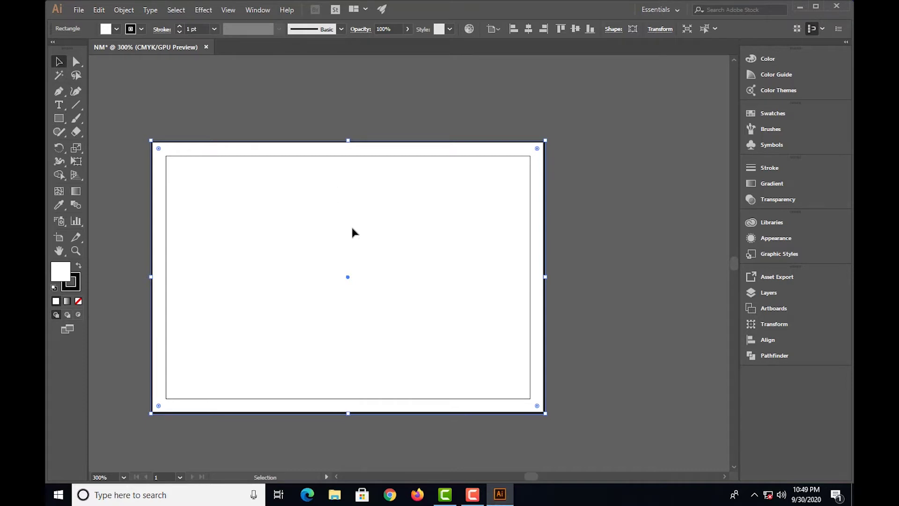
pyautogui.click(599, 231)
# - Set the large white rectangle's stroke to None
pyautogui.press(',')
pyautogui.scroll(1, 434, 195)
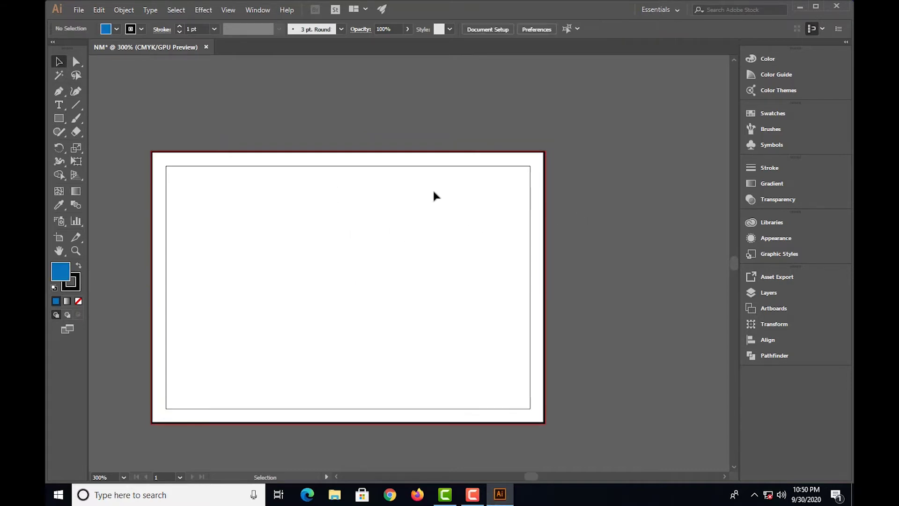
pyautogui.press('ctrl')
pyautogui.click(428, 204)
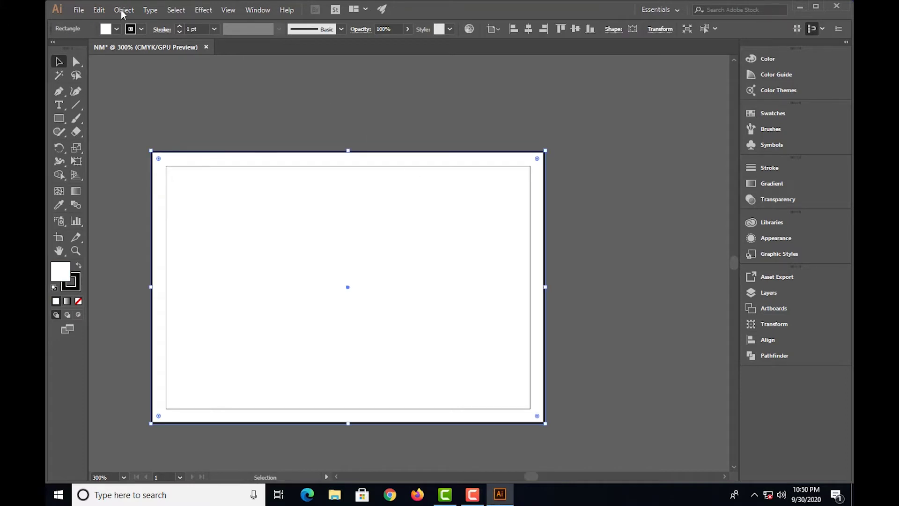
pyautogui.click(141, 29)
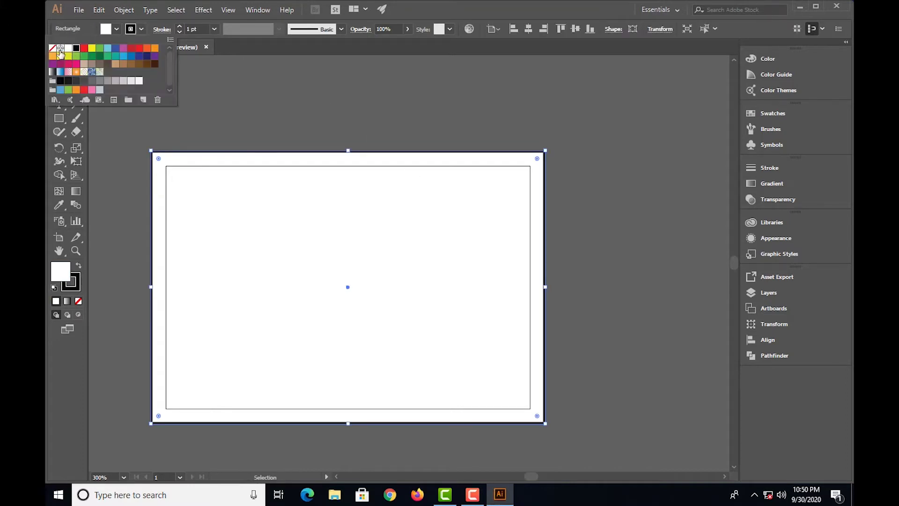
pyautogui.click(52, 47)
pyautogui.press('Escape')
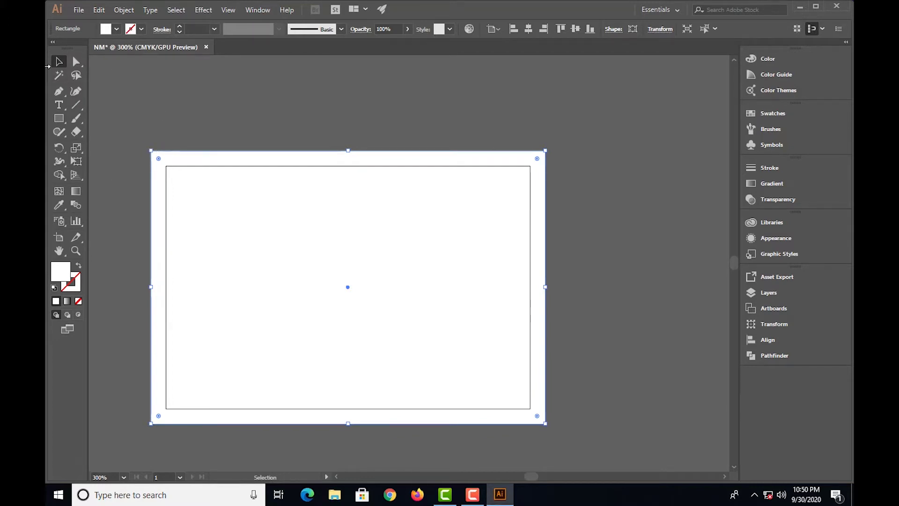
# - Draw a rectangle covering the whole card including bleed and fill it blue
pyautogui.click(59, 119)
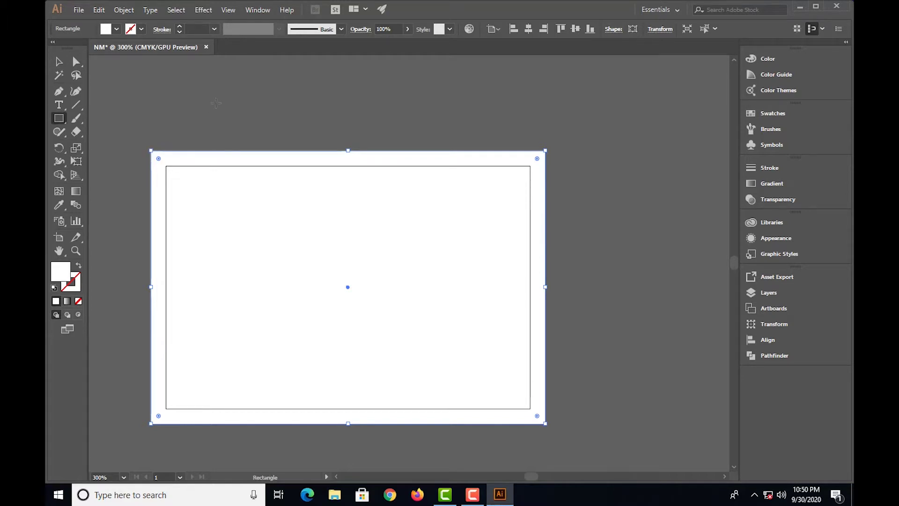
pyautogui.hotkey('ctrl', 'shift', 'a')
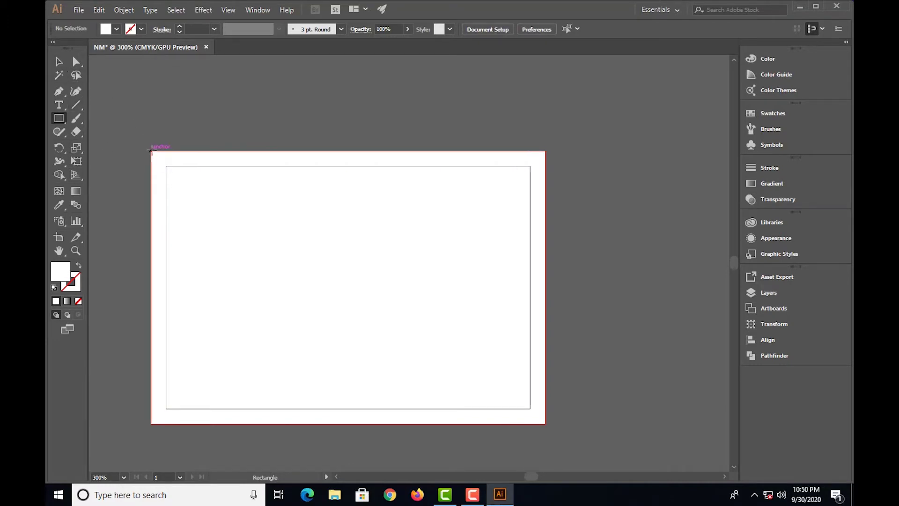
pyautogui.moveTo(150, 152); pyautogui.dragTo(545, 424)
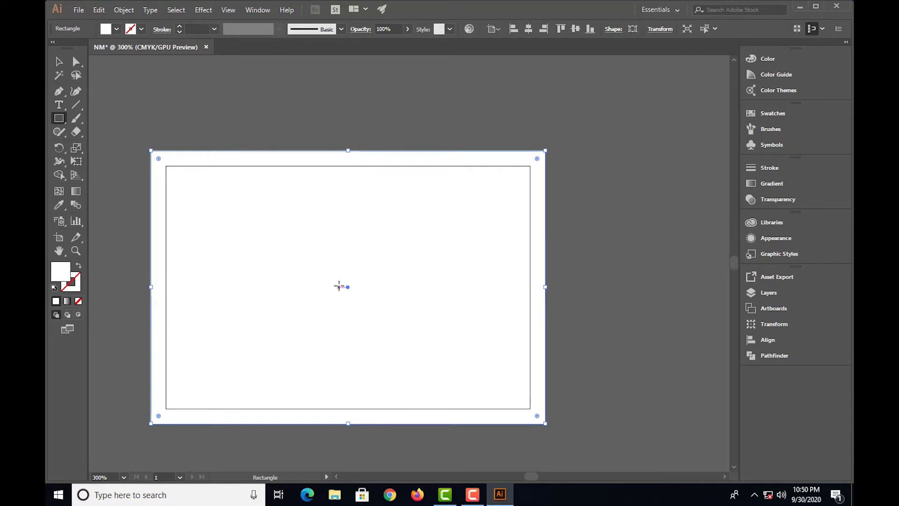
pyautogui.click(116, 29)
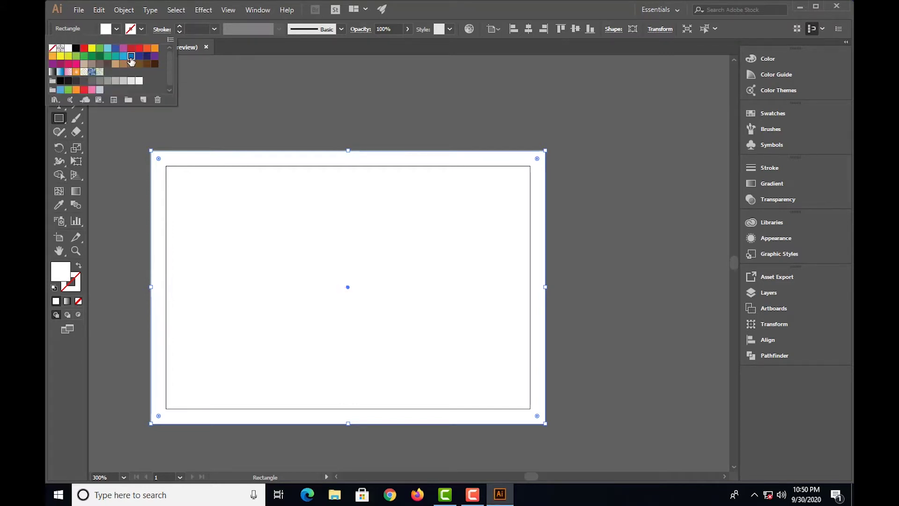
pyautogui.click(131, 56)
pyautogui.click(278, 106)
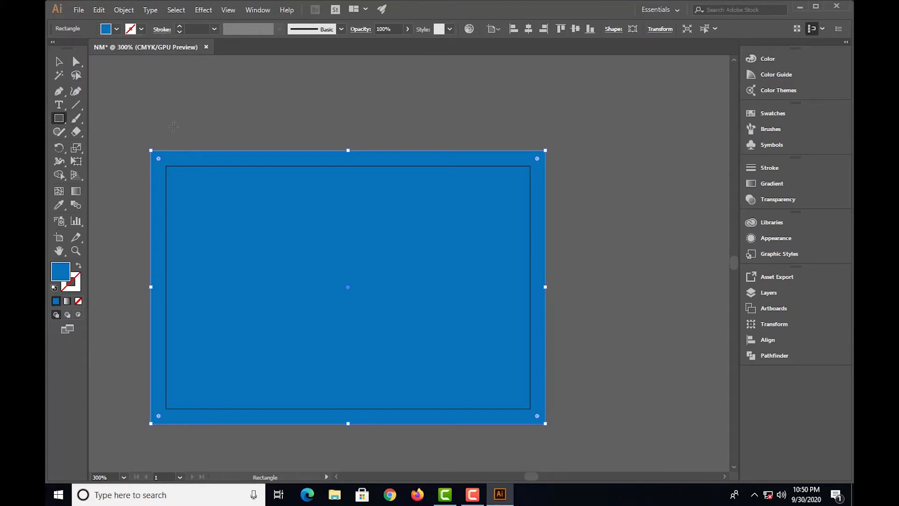
# - Rotate the tall strip rectangle and position it diagonally across the card
pyautogui.moveTo(277, 125)
pyautogui.mouseDown()
pyautogui.moveTo(348, 463)
pyautogui.moveTo(348, 455)
pyautogui.mouseUp()
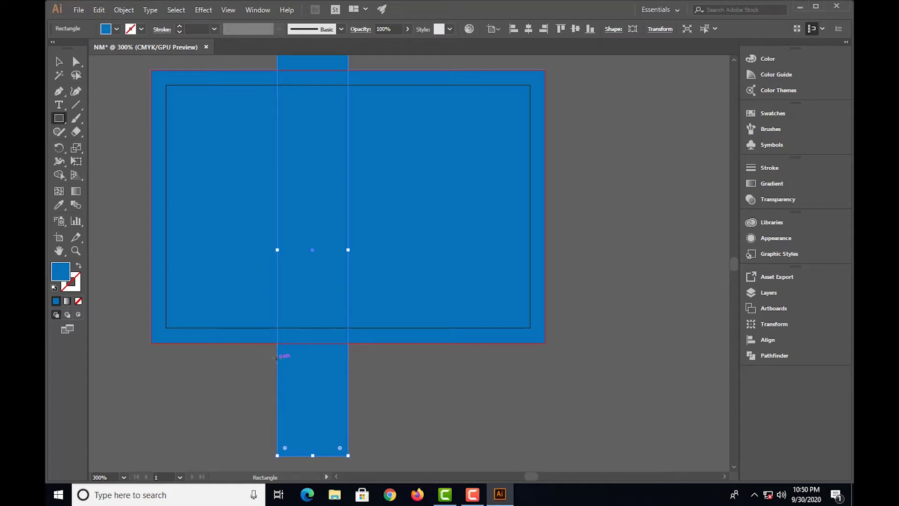
pyautogui.scroll(2, 480, 62)
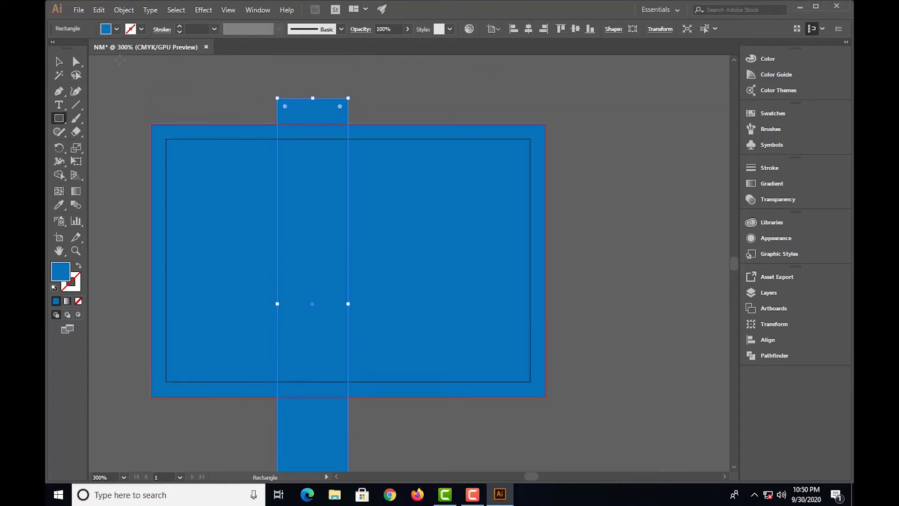
pyautogui.click(59, 63)
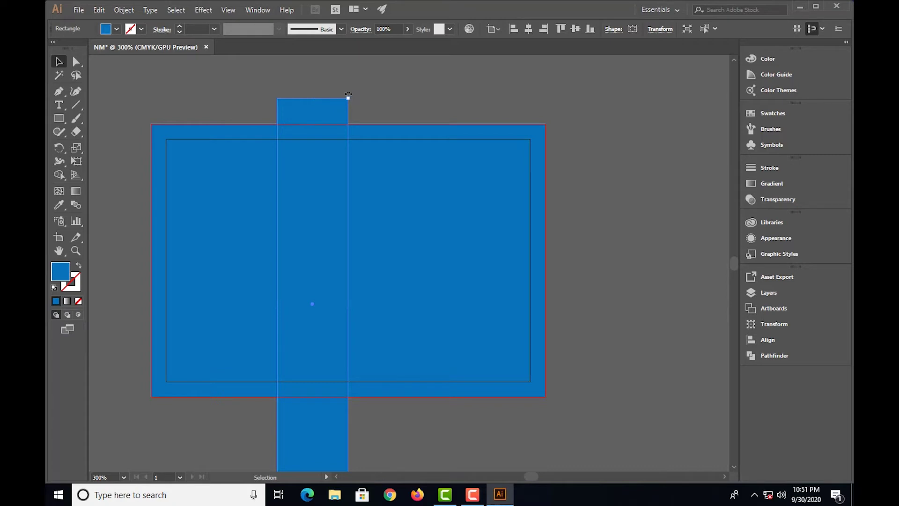
pyautogui.moveTo(349, 95); pyautogui.dragTo(436, 153)
pyautogui.moveTo(365, 195)
pyautogui.mouseDown()
pyautogui.moveTo(387, 137)
pyautogui.moveTo(317, 126)
pyautogui.mouseUp()
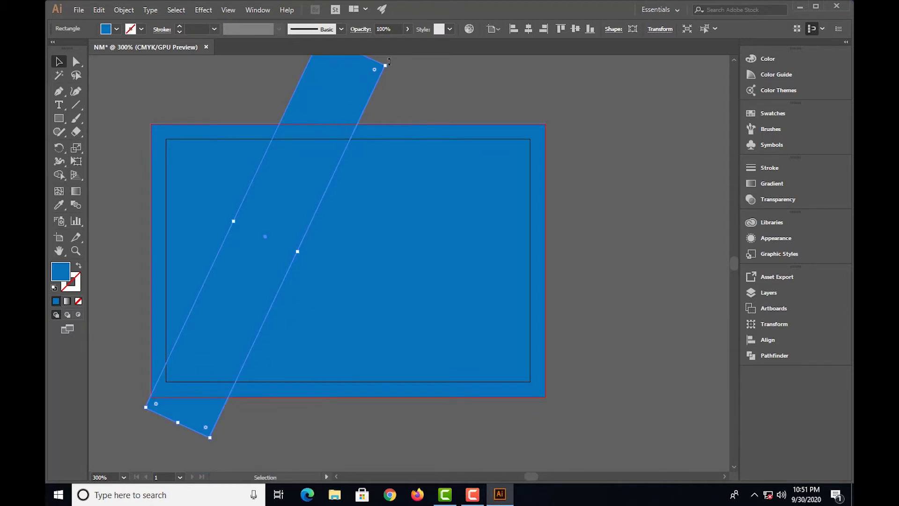
pyautogui.moveTo(388, 61); pyautogui.dragTo(443, 86)
pyautogui.moveTo(341, 186); pyautogui.dragTo(352, 199)
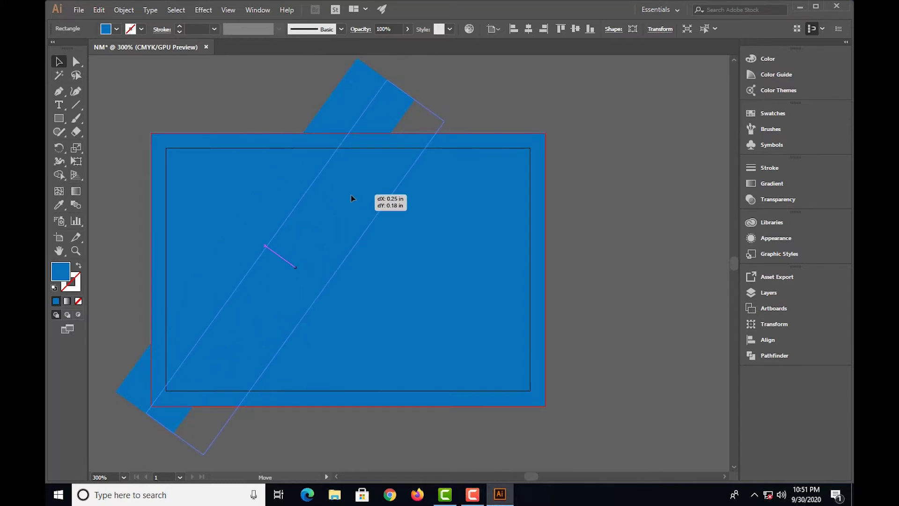
pyautogui.moveTo(352, 198); pyautogui.dragTo(351, 198)
# - Select both the diagonal strip and the blue card together
pyautogui.click(588, 146)
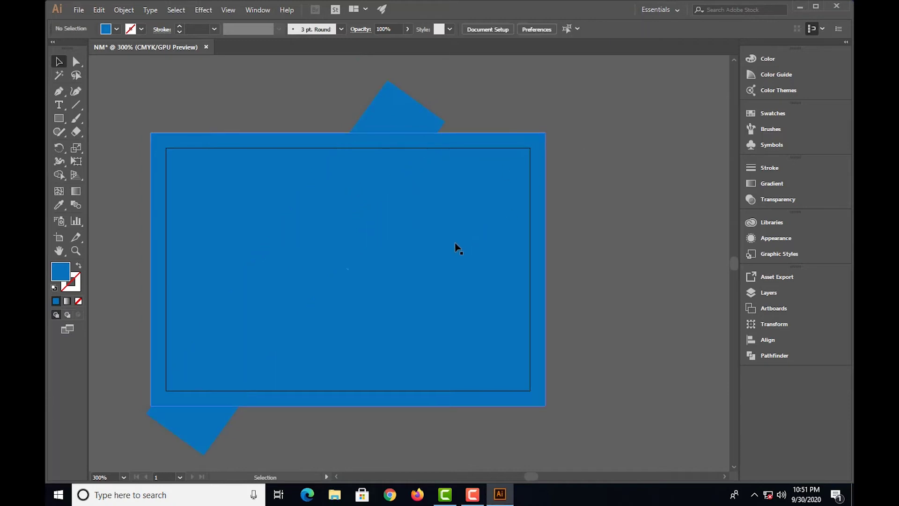
pyautogui.click(443, 251)
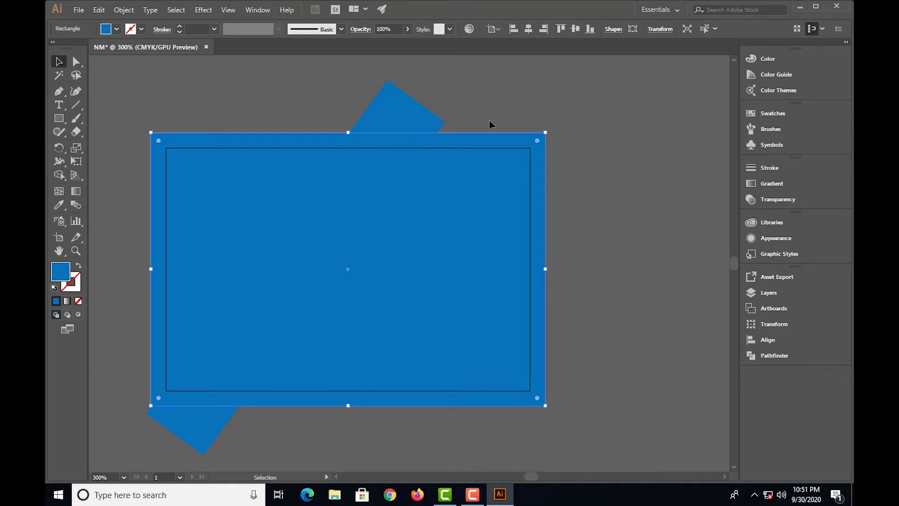
pyautogui.click(437, 124)
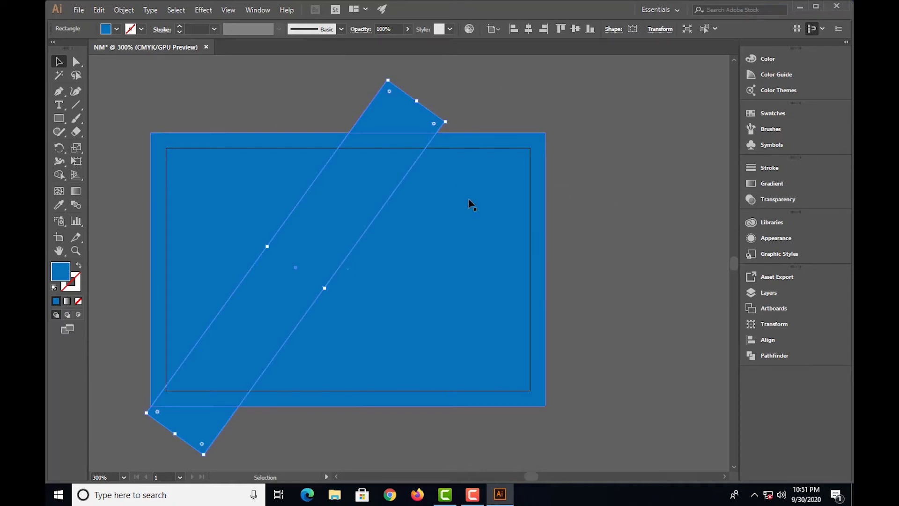
pyautogui.keyDown('shift'); pyautogui.click(483, 194); pyautogui.keyUp('shift')
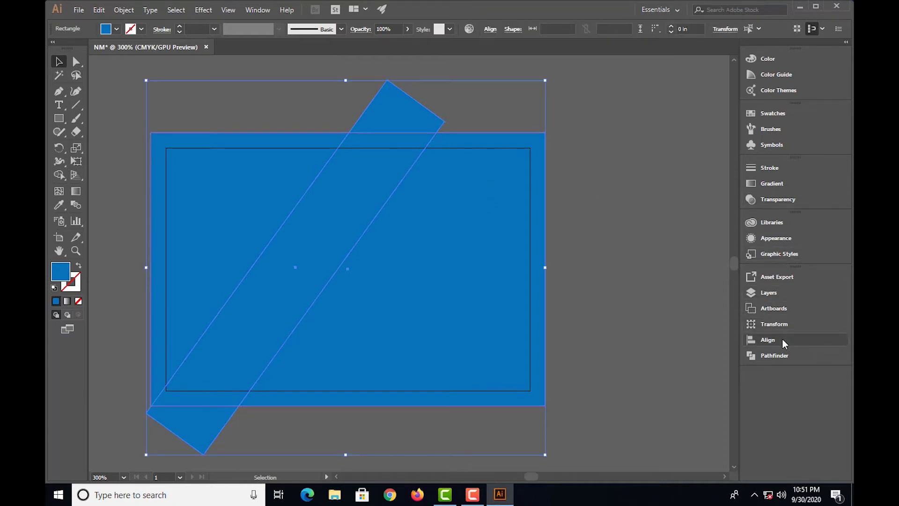
# - Divide the card along the strip with Pathfinder and ungroup the pieces
pyautogui.click(768, 357)
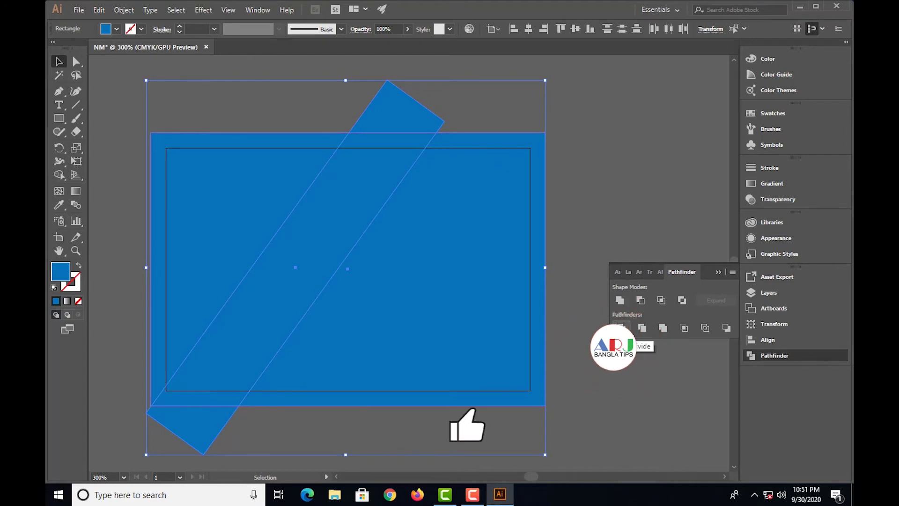
pyautogui.hotkey('ctrl', 'g')
pyautogui.click(662, 108)
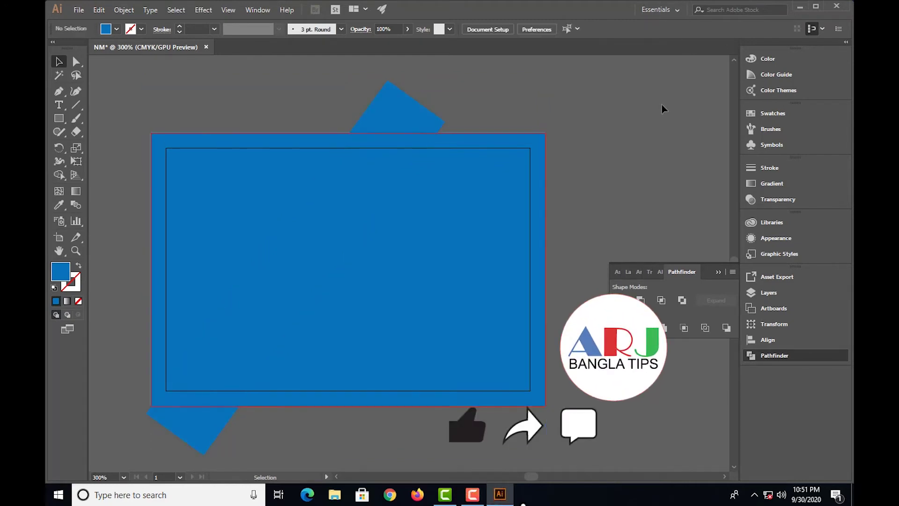
pyautogui.click(390, 123)
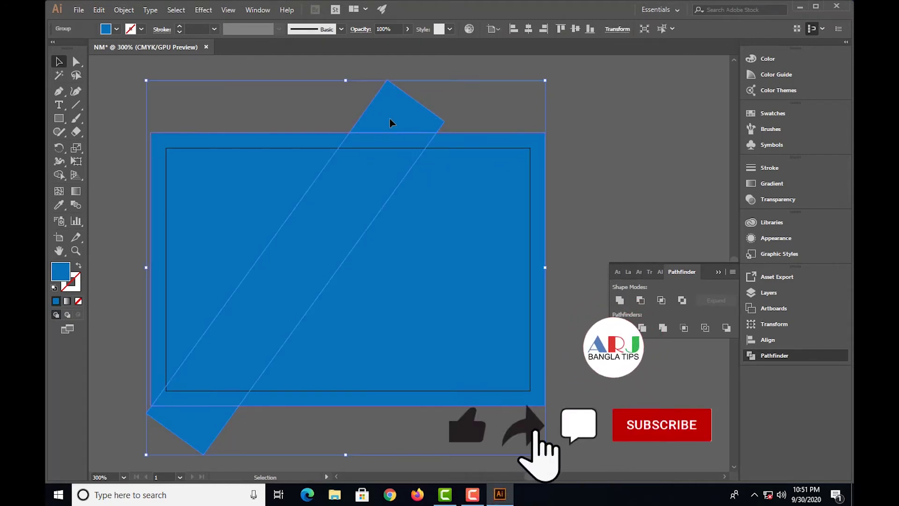
pyautogui.rightClick(390, 122)
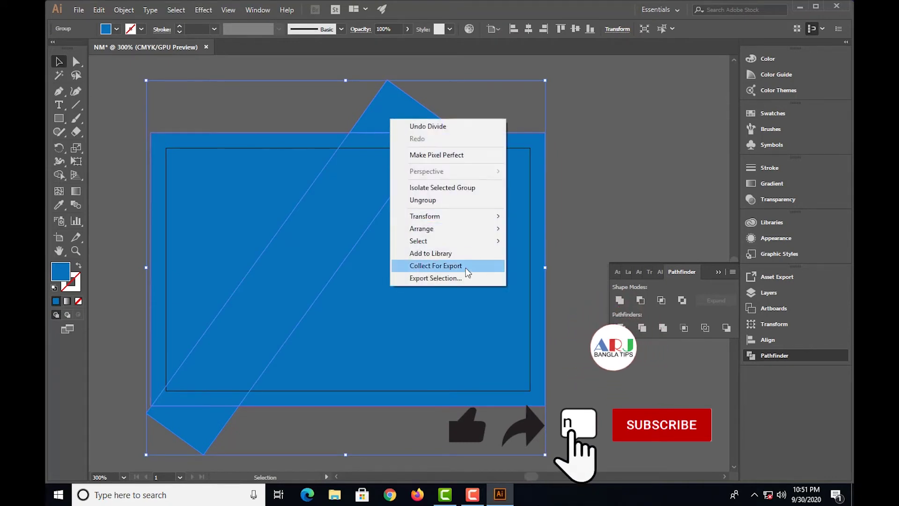
pyautogui.click(452, 200)
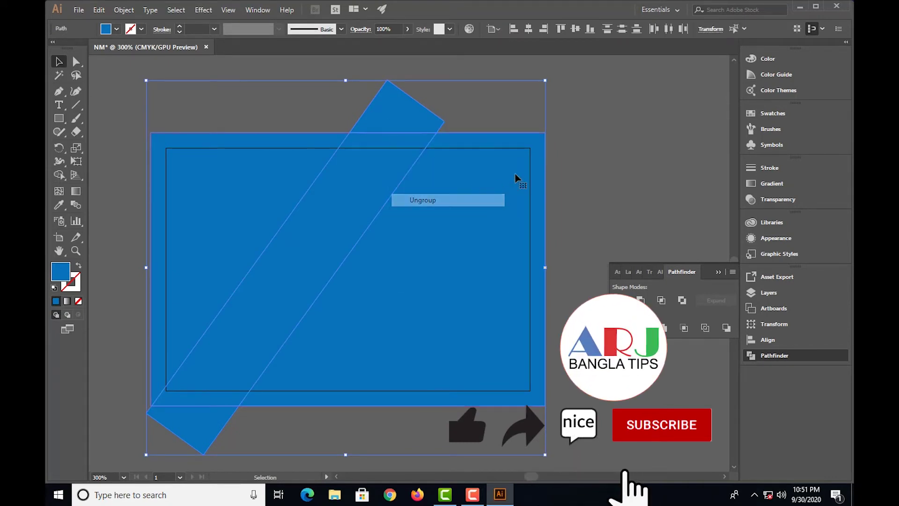
pyautogui.click(595, 153)
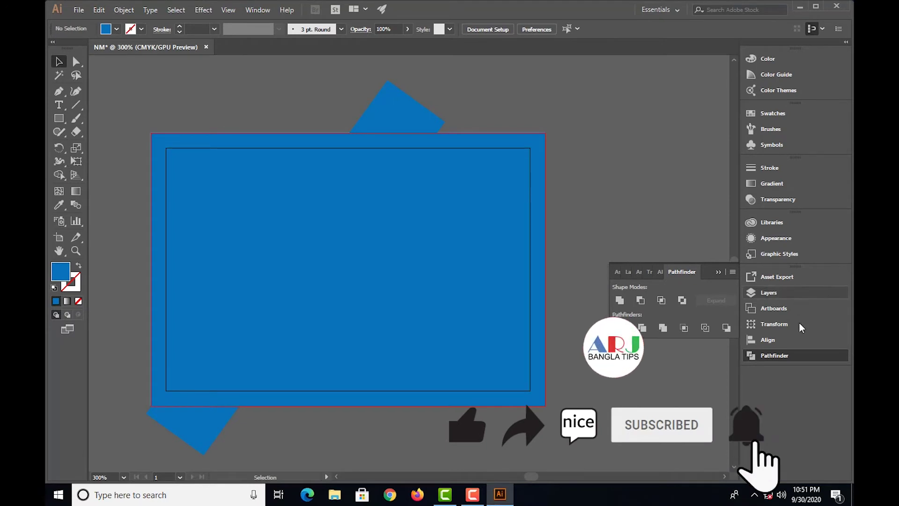
pyautogui.click(794, 356)
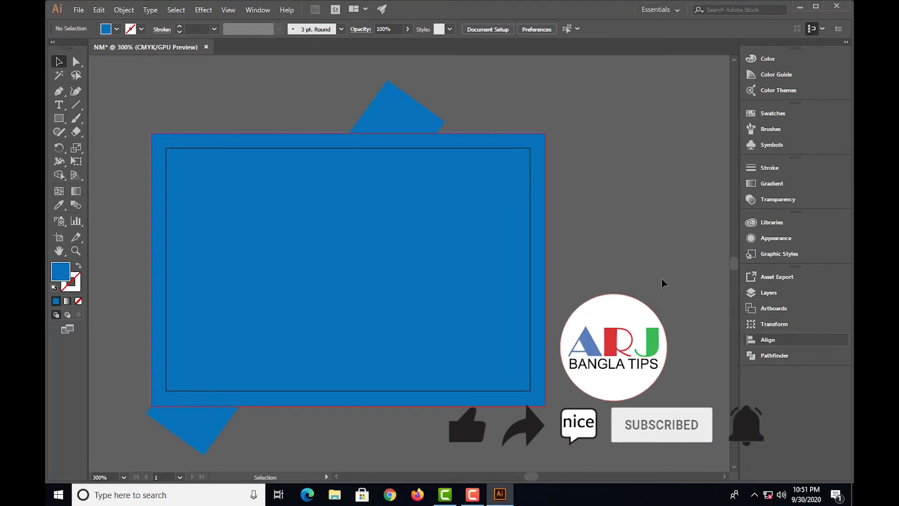
# - Delete the strip piece and leftover triangle, leaving a white diagonal stripe
pyautogui.click(400, 111)
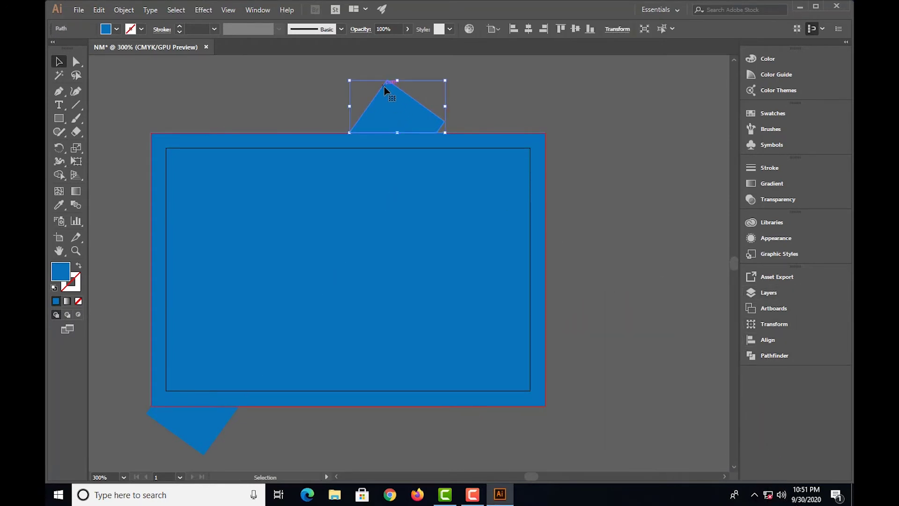
pyautogui.moveTo(386, 88); pyautogui.dragTo(357, 165)
pyautogui.click(376, 219)
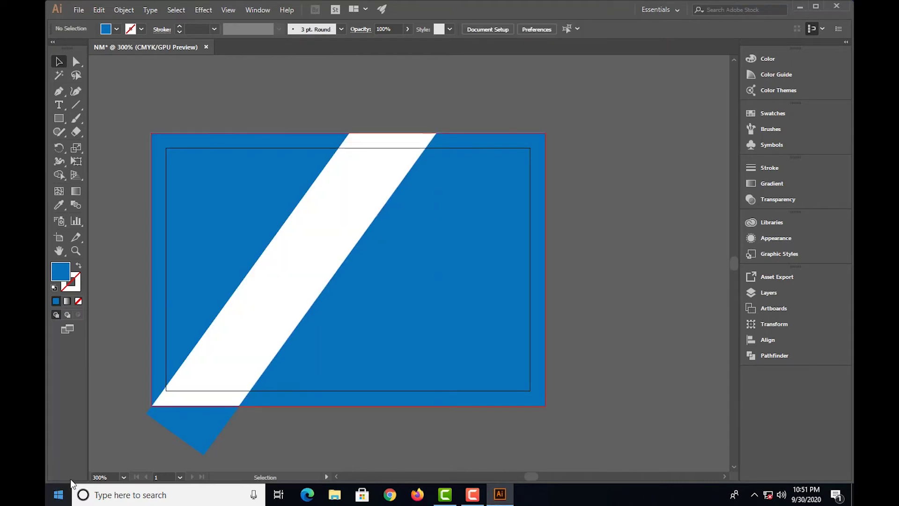
pyautogui.click(215, 427)
pyautogui.press('Delete')
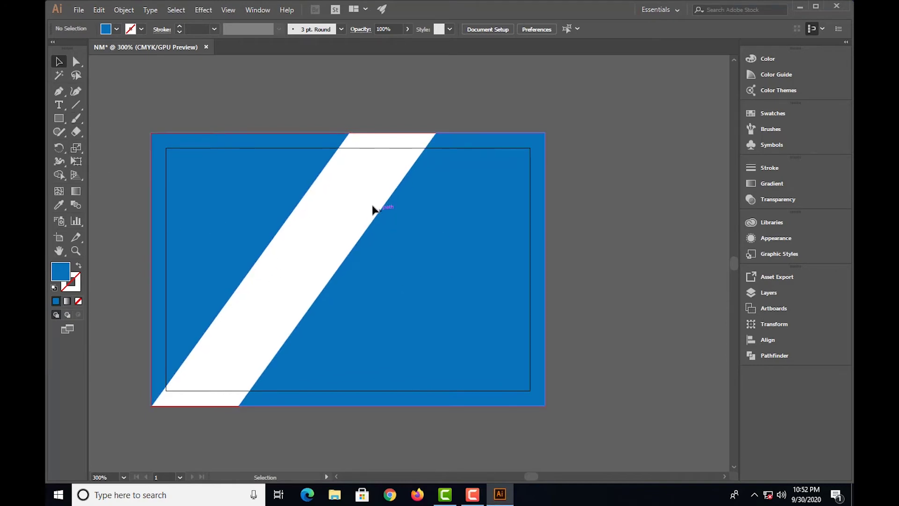
# - Draw a rectangle from the white stripe to the card's right edge at top-right
pyautogui.click(323, 206)
pyautogui.press('m')
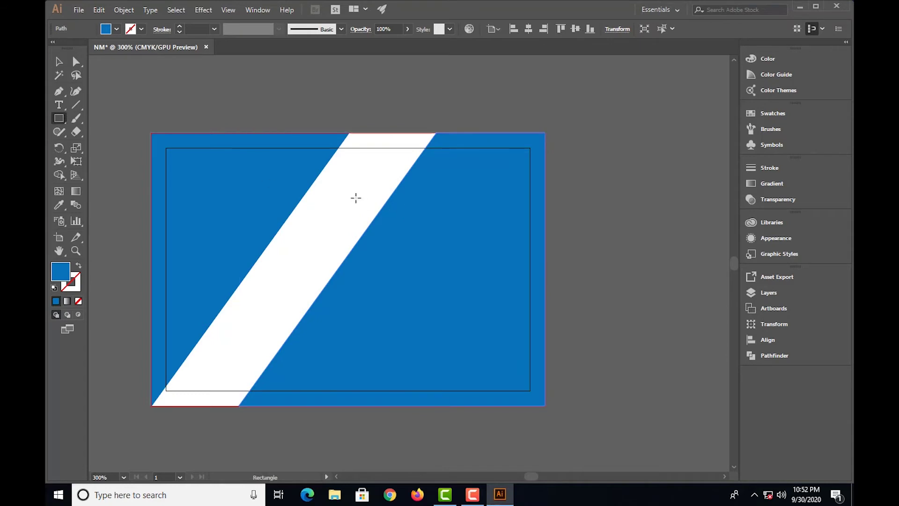
pyautogui.moveTo(359, 196); pyautogui.dragTo(569, 277)
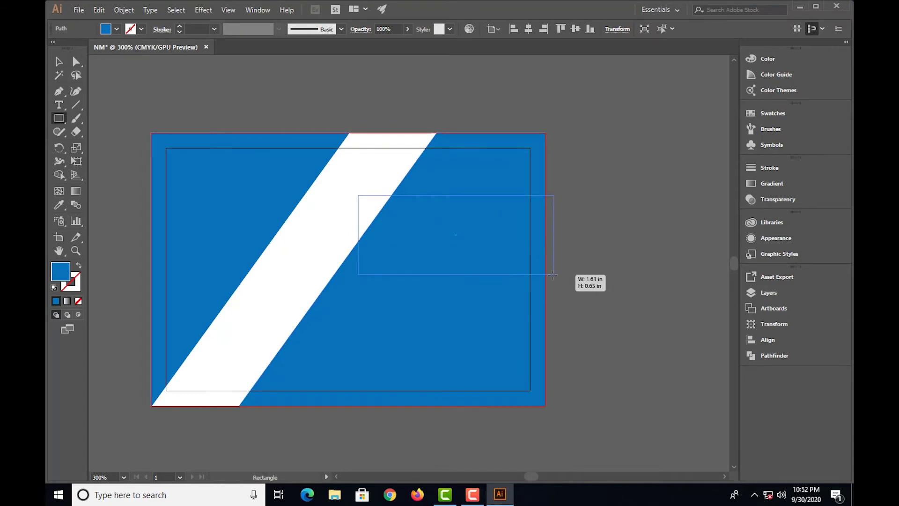
pyautogui.moveTo(569, 278); pyautogui.dragTo(546, 276)
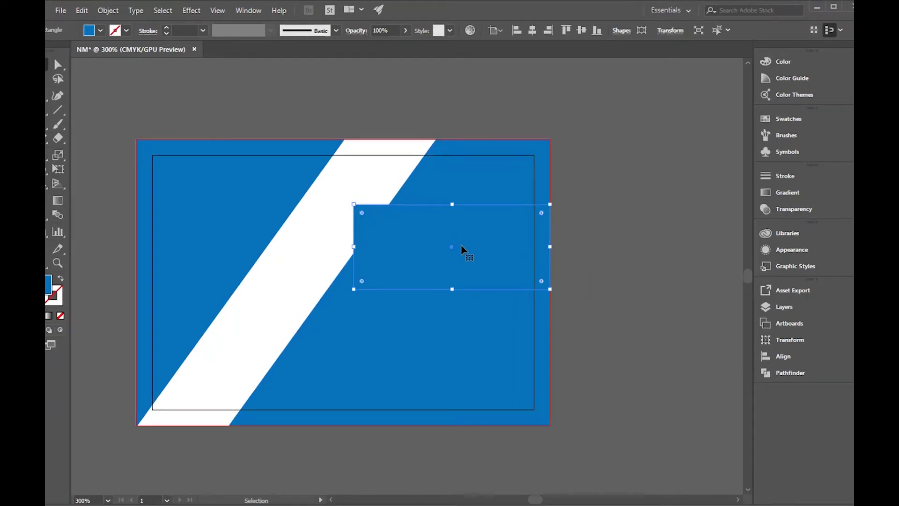
# - Nudge the upper-right box with arrow keys until it sits correctly
pyautogui.press('Up')
pyautogui.press('Up')
pyautogui.press('Up')
pyautogui.press('Up')
pyautogui.press('Up')
pyautogui.press('Up')
pyautogui.press('Up')
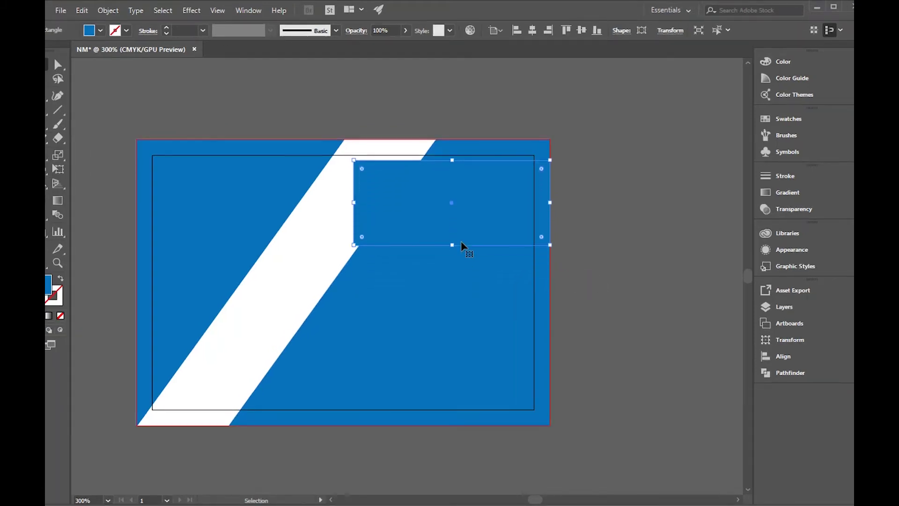
pyautogui.press('Up')
pyautogui.press('Up')
pyautogui.press('Up')
pyautogui.press('Down')
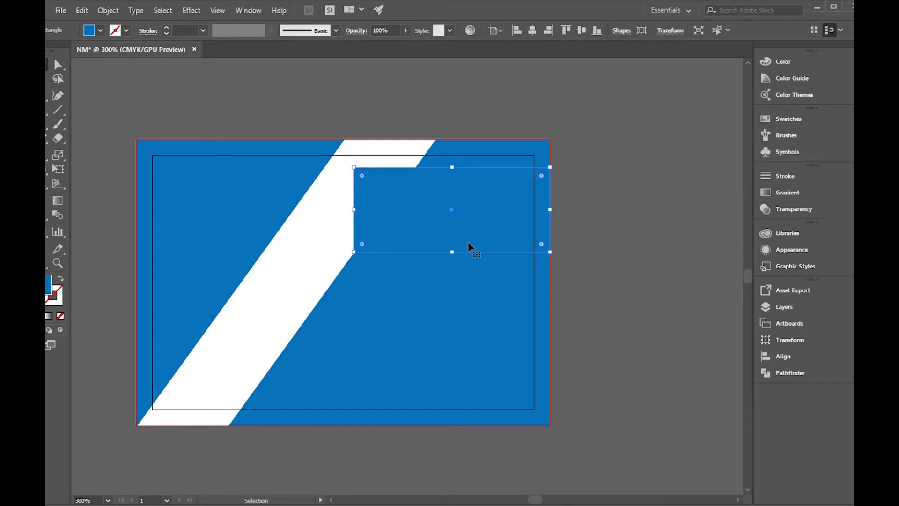
pyautogui.click(608, 263)
pyautogui.click(417, 237)
pyautogui.press('Down')
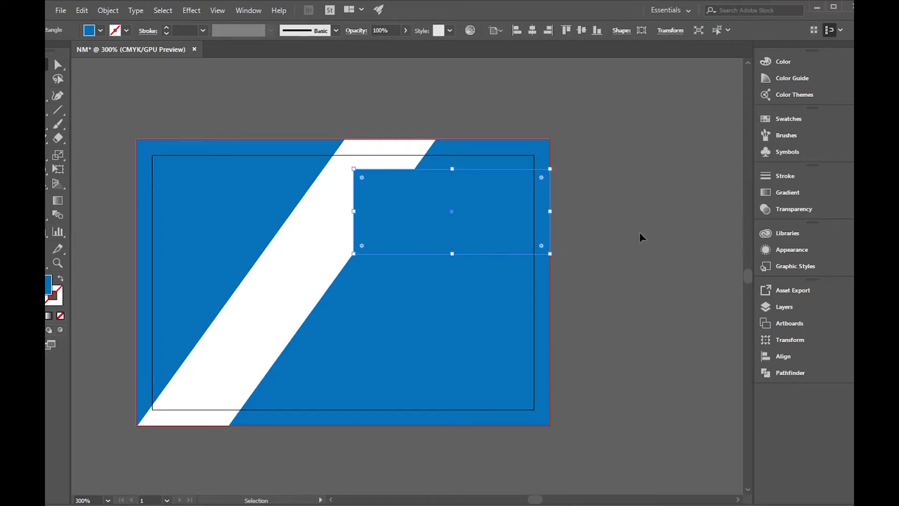
pyautogui.click(637, 237)
pyautogui.click(471, 237)
pyautogui.press('Up')
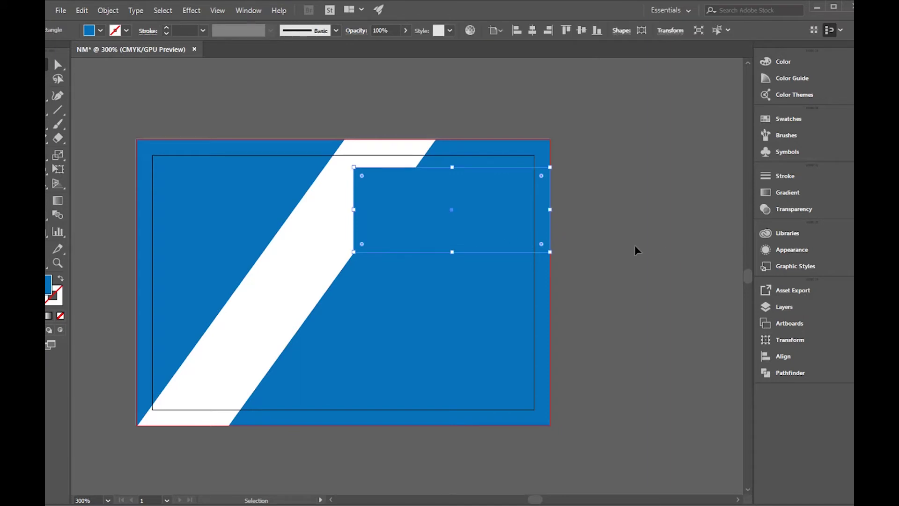
pyautogui.click(637, 251)
pyautogui.click(501, 214)
# - Apply Effect > Stylize > Drop Shadow to the box with default settings
pyautogui.click(192, 12)
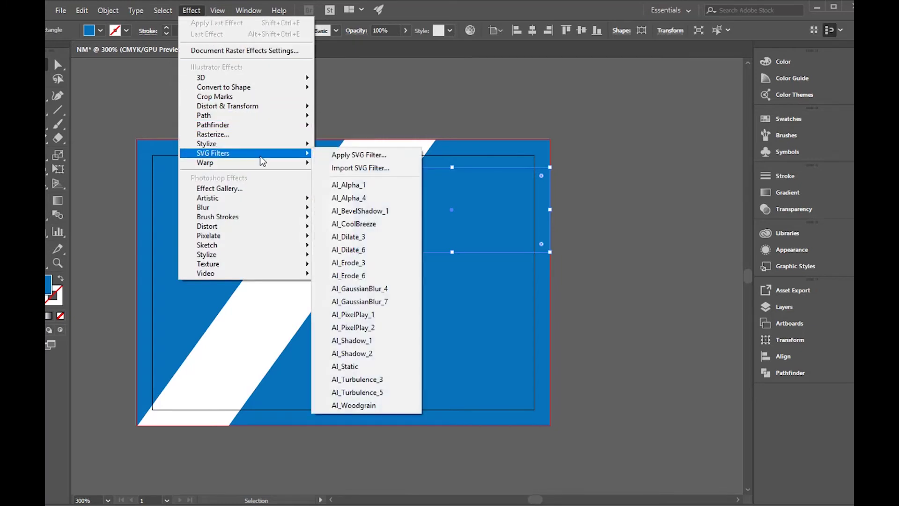
pyautogui.moveTo(207, 143)
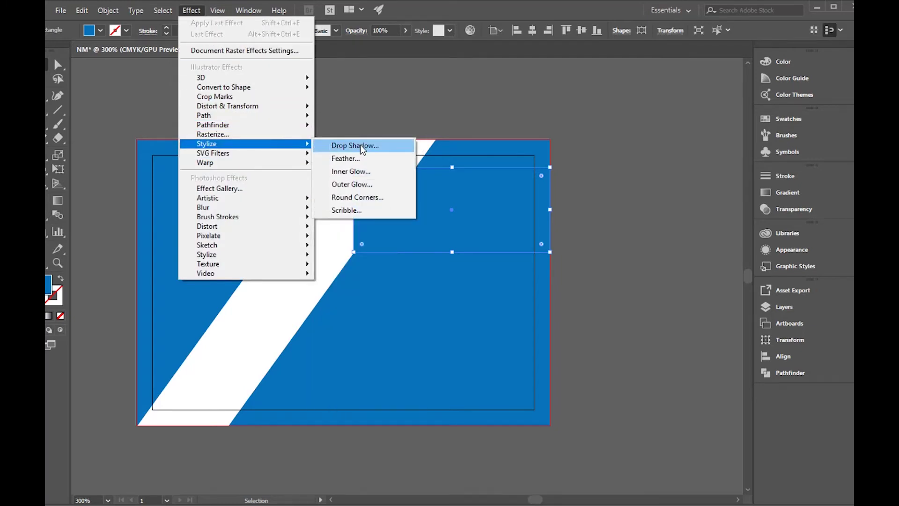
pyautogui.click(338, 146)
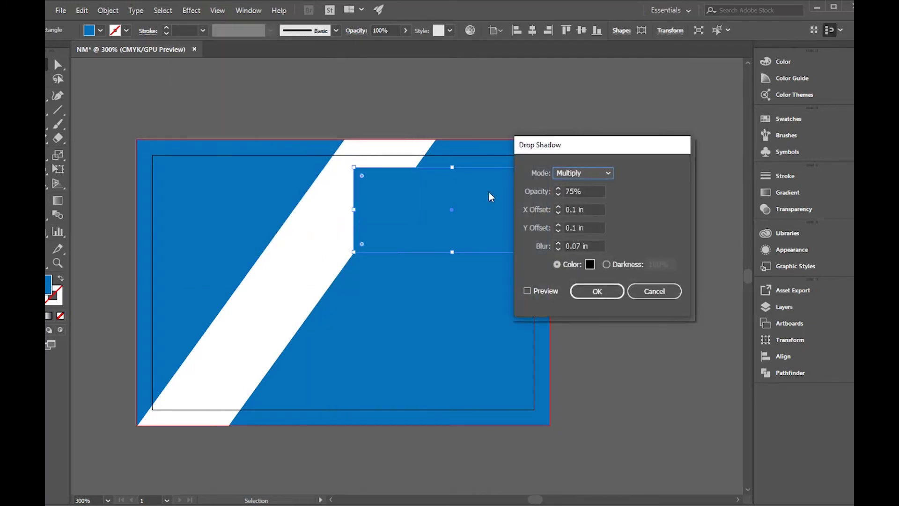
pyautogui.click(598, 293)
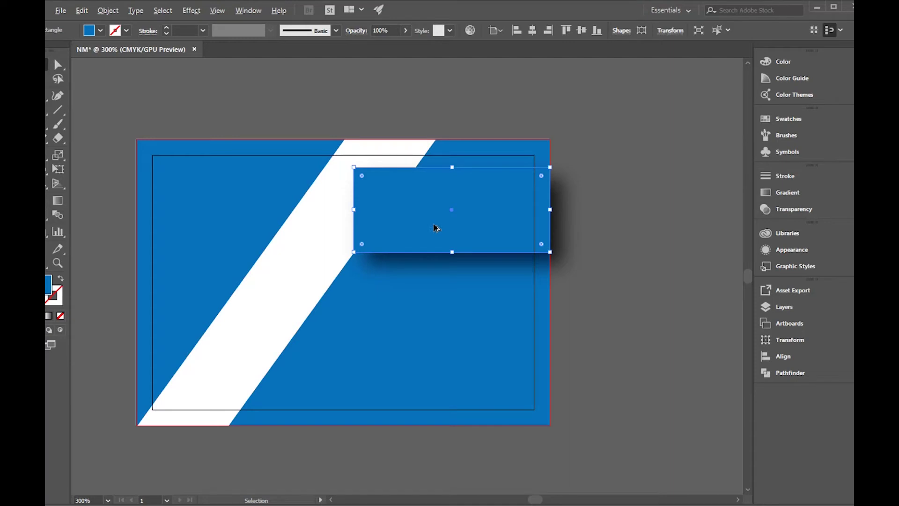
# - Duplicate the shadowed box onto the card's left edge and make the copy narrower
pyautogui.moveTo(436, 227)
pyautogui.mouseDown()
pyautogui.moveTo(228, 313)
pyautogui.moveTo(185, 349)
pyautogui.moveTo(136, 330)
pyautogui.mouseUp()
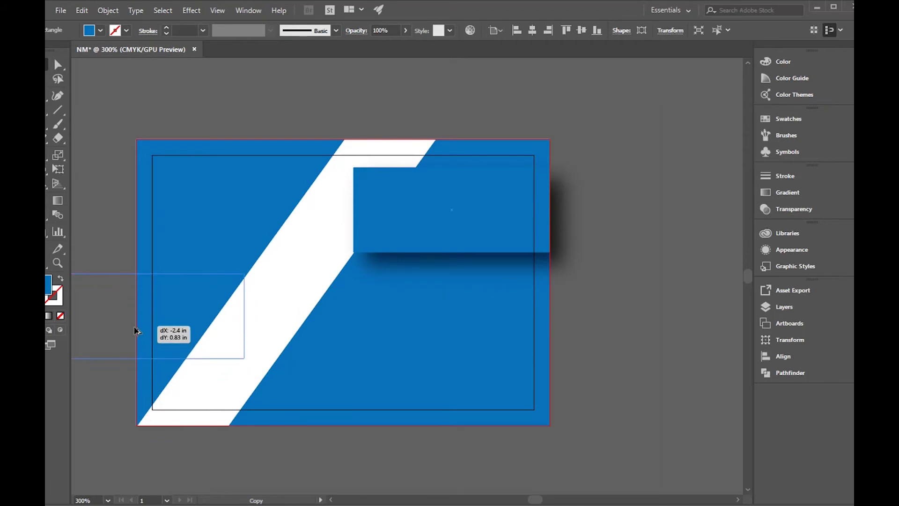
pyautogui.moveTo(135, 331); pyautogui.dragTo(136, 333)
pyautogui.keyDown('alt'); pyautogui.scroll(-2, 231, 287); pyautogui.keyUp('alt')
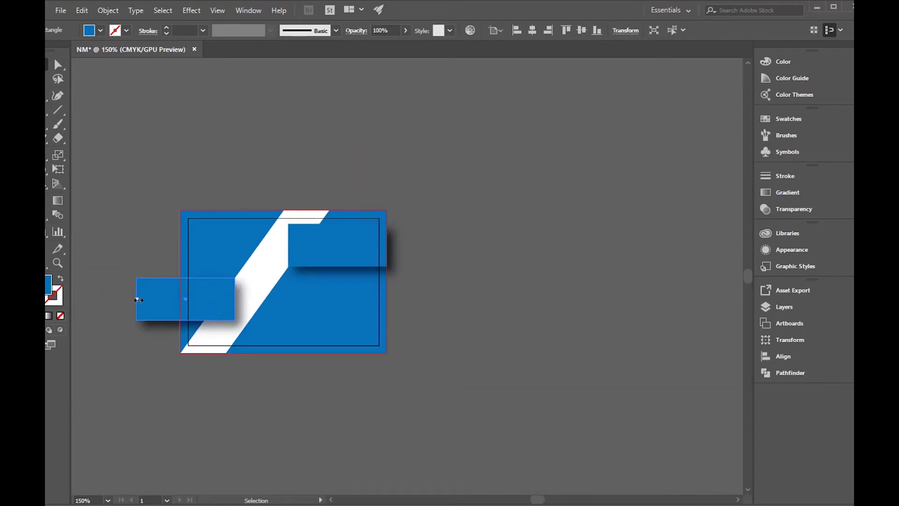
pyautogui.moveTo(139, 299); pyautogui.dragTo(180, 304)
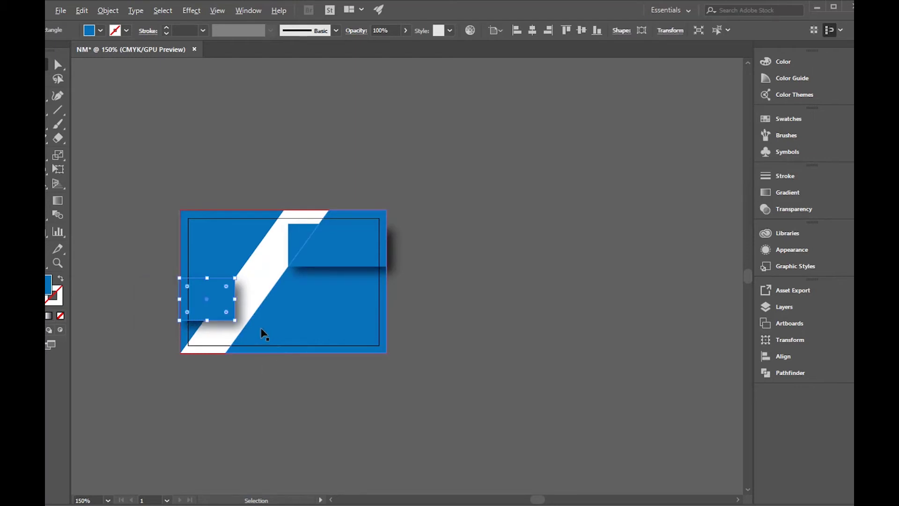
pyautogui.scroll(1, 262, 332)
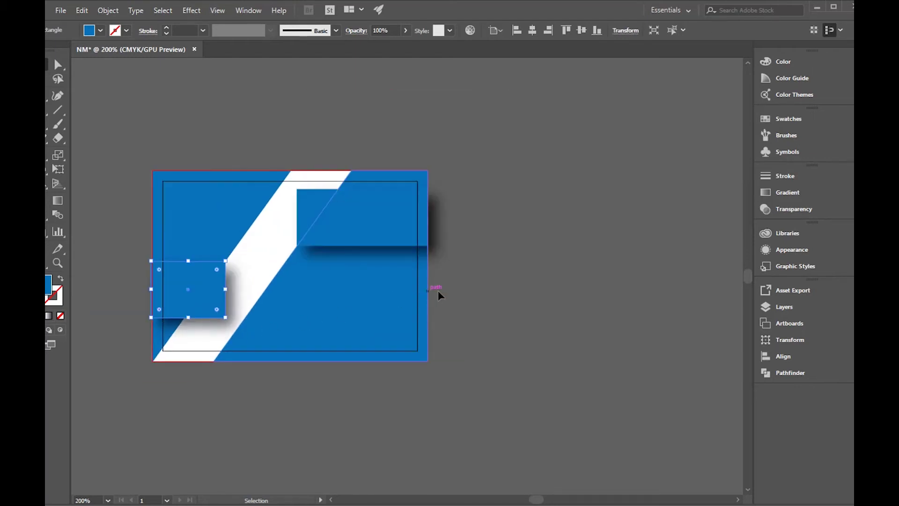
pyautogui.click(486, 295)
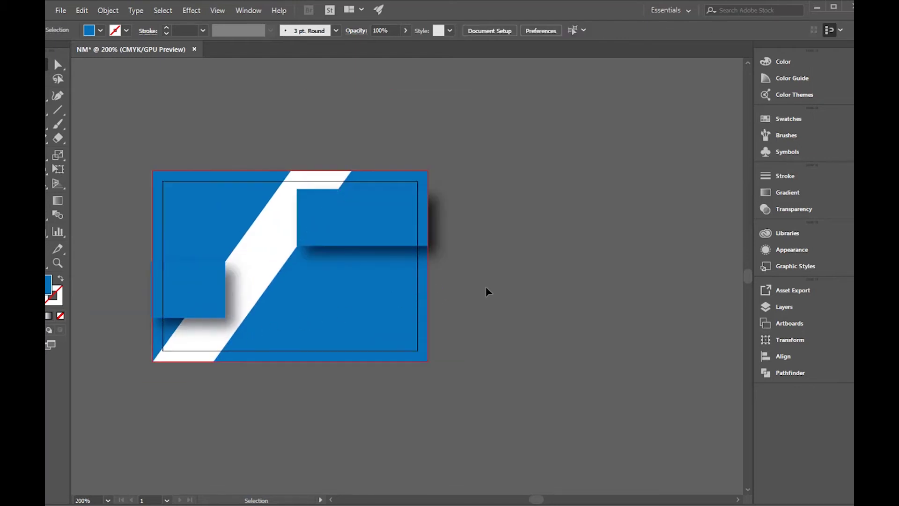
pyautogui.click(179, 304)
pyautogui.click(538, 311)
pyautogui.click(186, 304)
pyautogui.click(510, 305)
# - Open nm -10.ai and bring its Bengali publisher logo onto the card's upper left
pyautogui.click(818, 7)
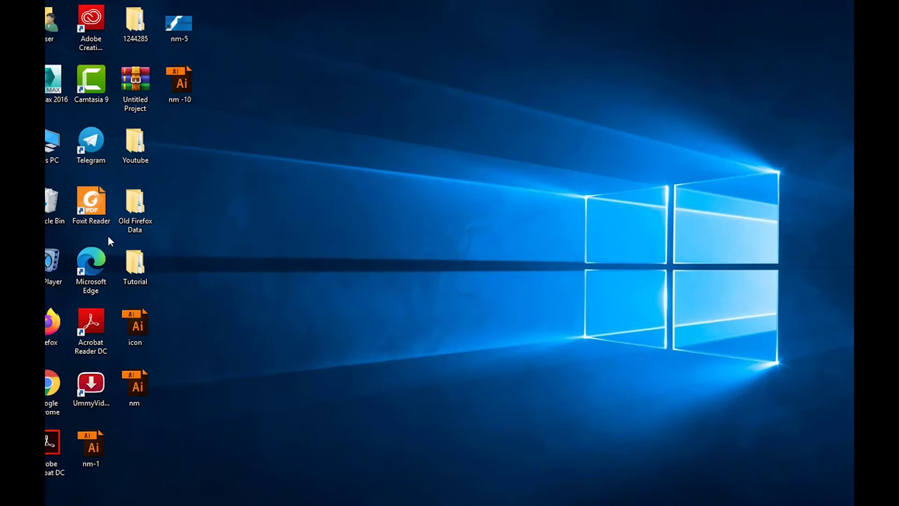
pyautogui.click(183, 81)
pyautogui.doubleClick(183, 81)
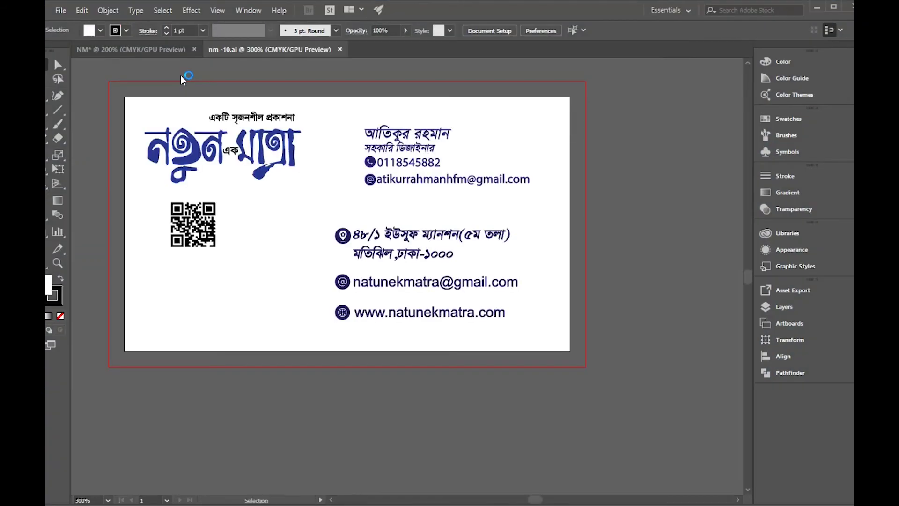
pyautogui.moveTo(260, 149)
pyautogui.mouseDown()
pyautogui.moveTo(213, 174)
pyautogui.moveTo(226, 215)
pyautogui.moveTo(251, 214)
pyautogui.mouseUp()
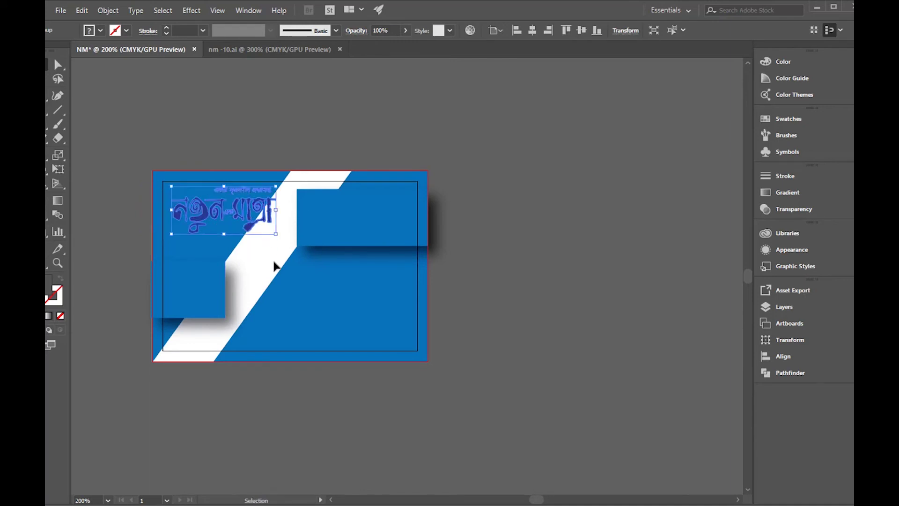
pyautogui.click(273, 261)
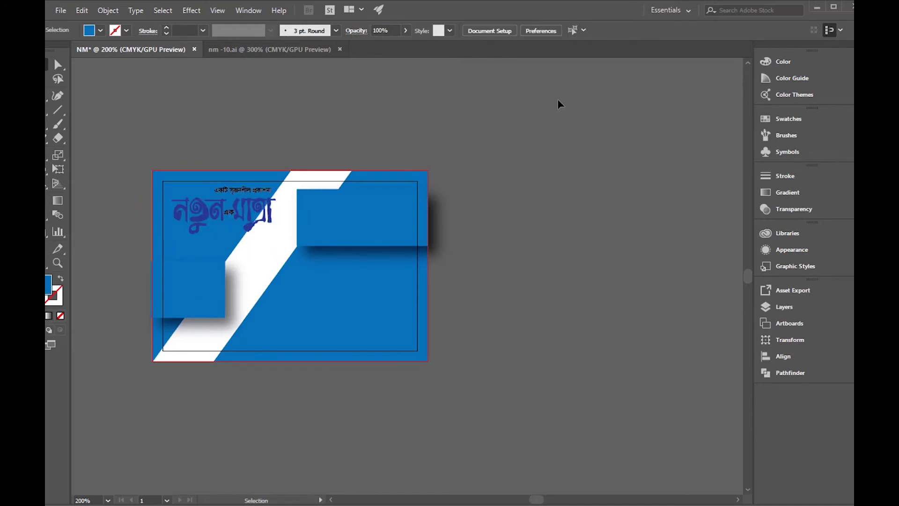
# - Copy the name, title, phone and email block from nm -10.ai into the upper-right box
pyautogui.click(261, 50)
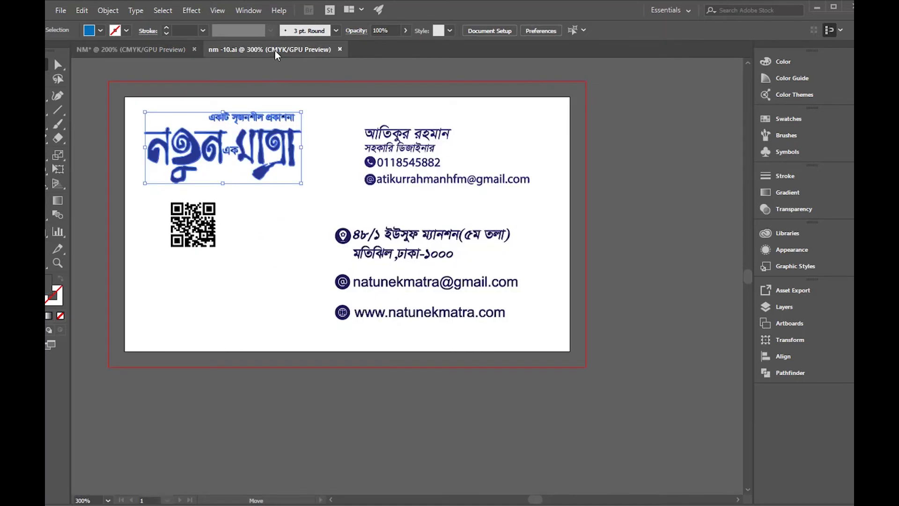
pyautogui.moveTo(391, 155); pyautogui.dragTo(158, 51)
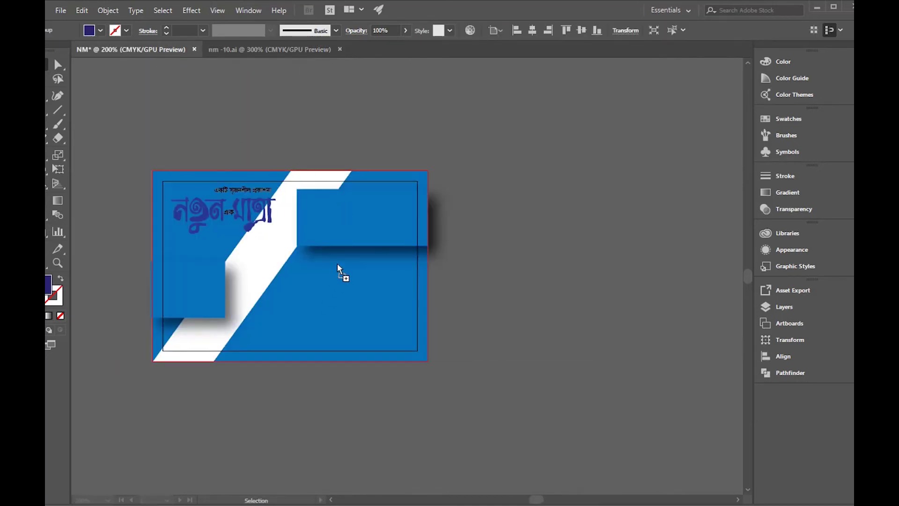
pyautogui.moveTo(159, 51)
pyautogui.mouseDown()
pyautogui.moveTo(349, 216)
pyautogui.moveTo(318, 216)
pyautogui.mouseUp()
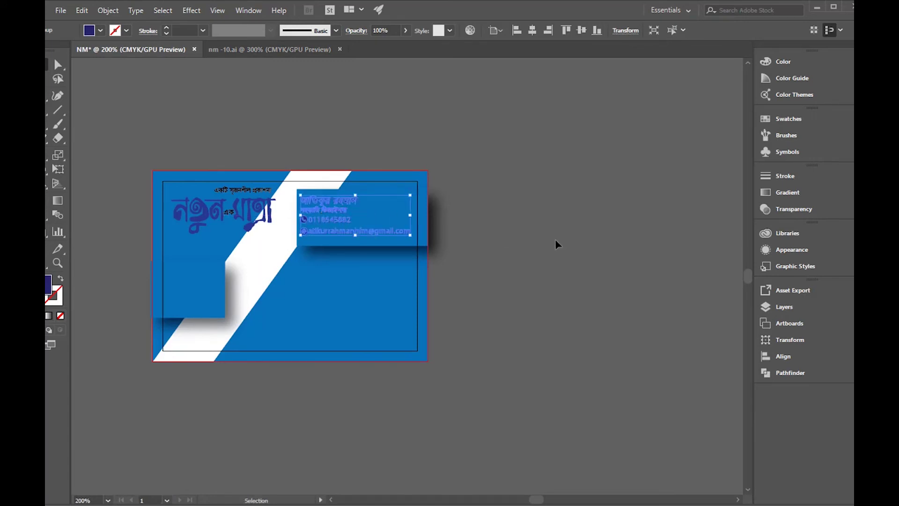
pyautogui.click(556, 242)
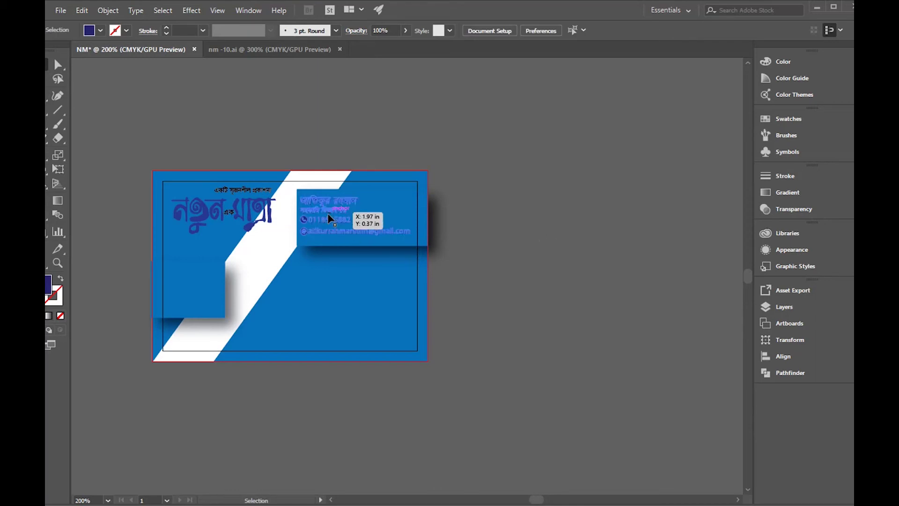
pyautogui.click(344, 227)
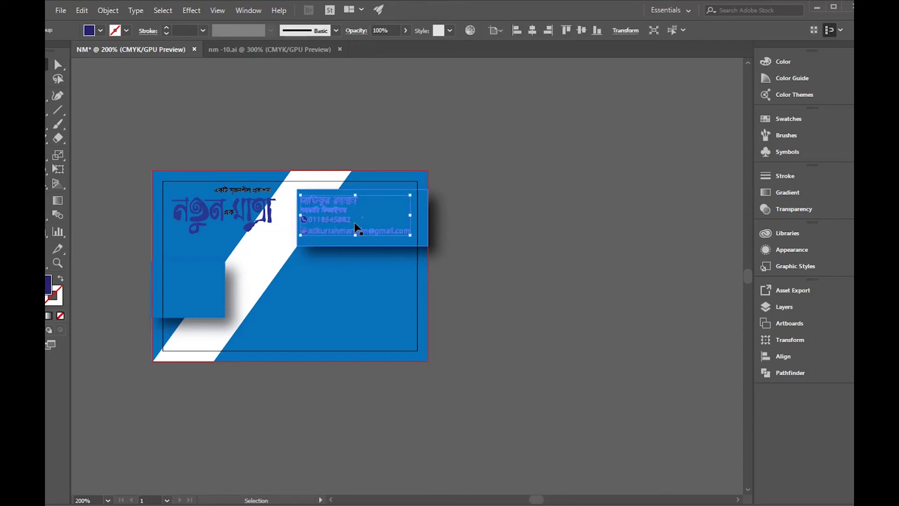
pyautogui.moveTo(356, 228); pyautogui.dragTo(357, 228)
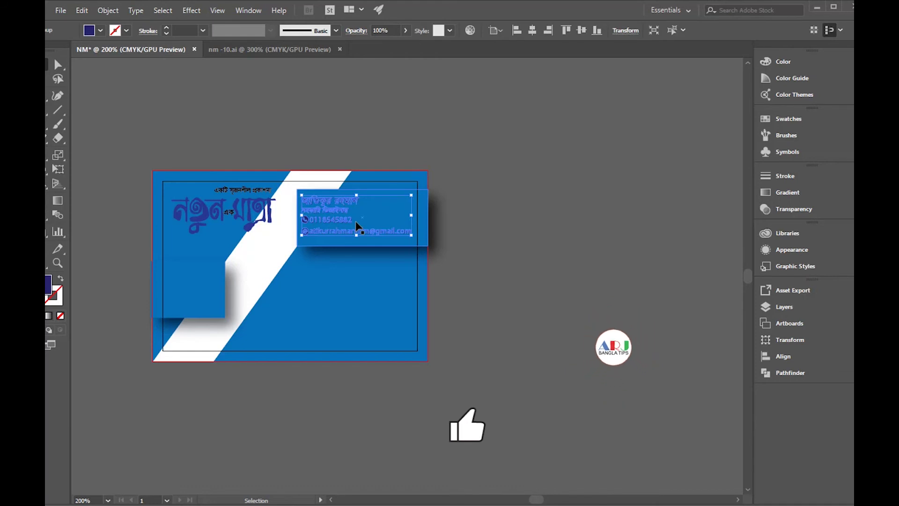
pyautogui.press('Down')
pyautogui.press('Down')
pyautogui.press('Down')
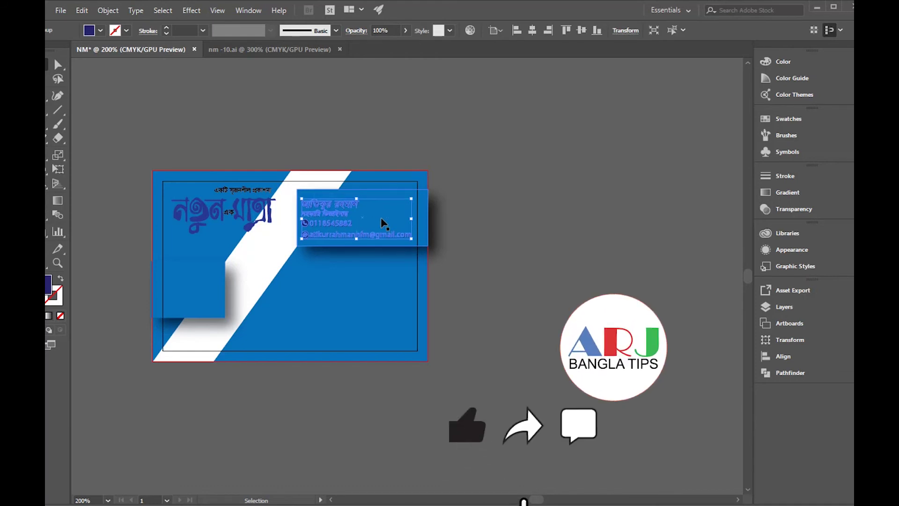
pyautogui.click(519, 215)
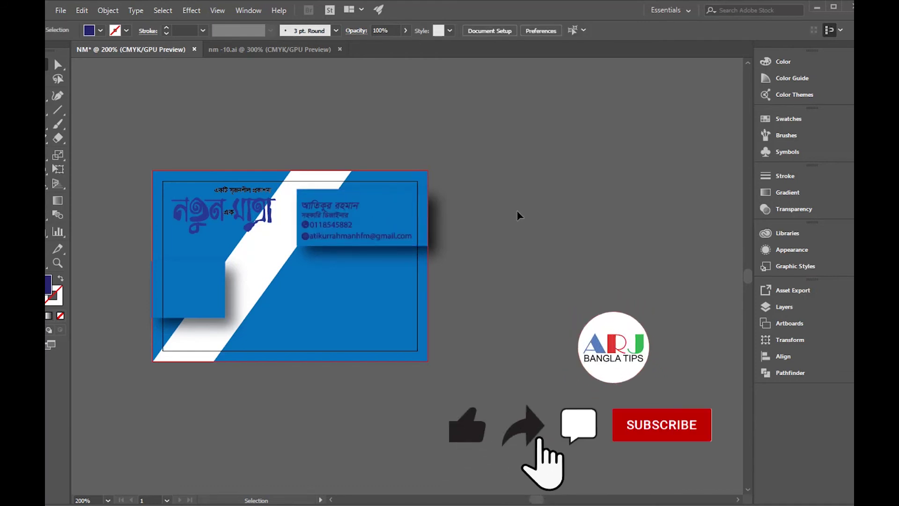
# - Copy the QR code from nm -10.ai and centre it in the lower-left box
pyautogui.click(256, 51)
pyautogui.moveTo(191, 221); pyautogui.dragTo(146, 122)
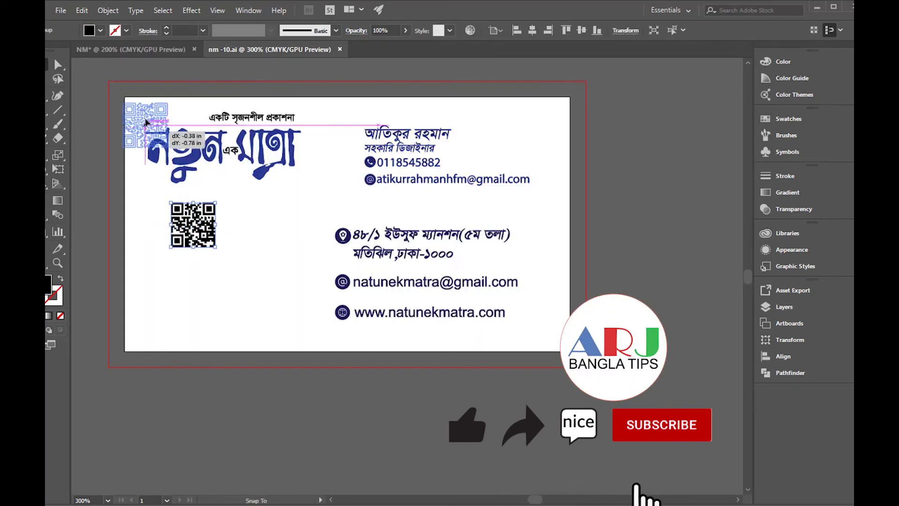
pyautogui.moveTo(146, 122)
pyautogui.mouseDown()
pyautogui.moveTo(236, 318)
pyautogui.moveTo(201, 286)
pyautogui.moveTo(197, 295)
pyautogui.mouseUp()
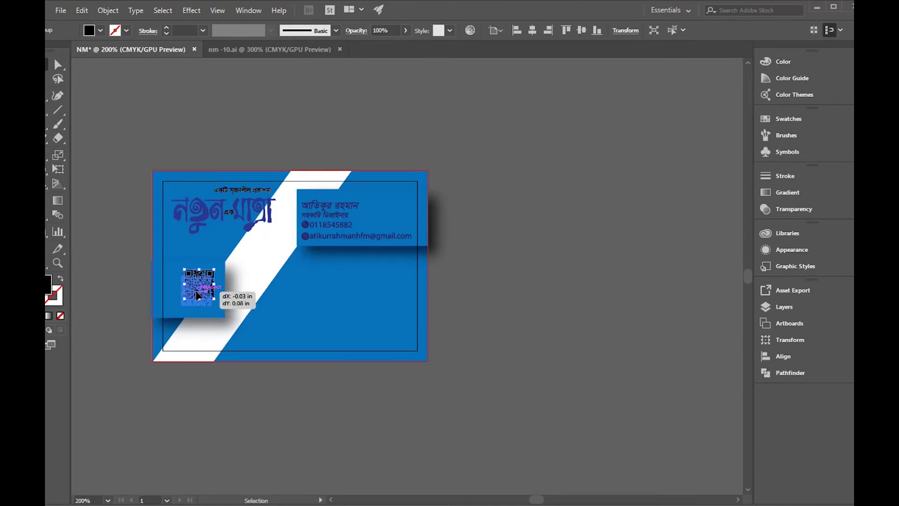
pyautogui.moveTo(197, 295); pyautogui.dragTo(200, 288)
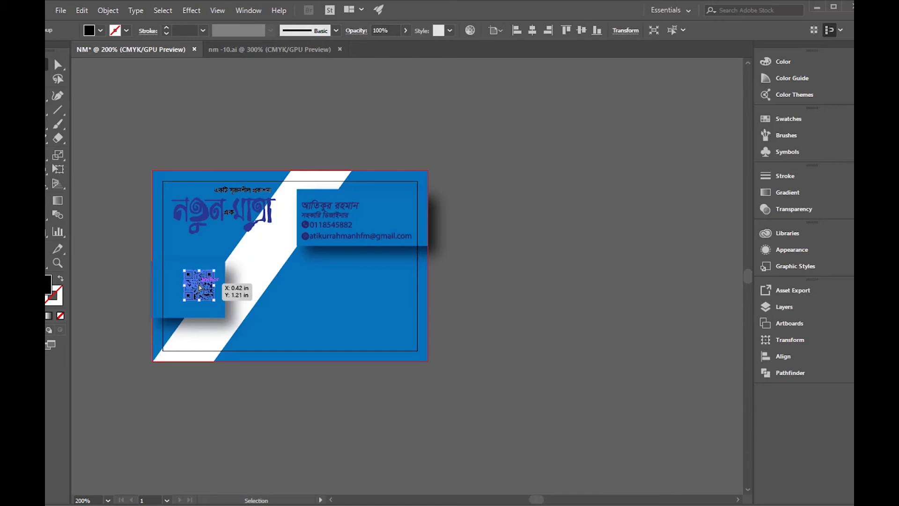
pyautogui.click(269, 270)
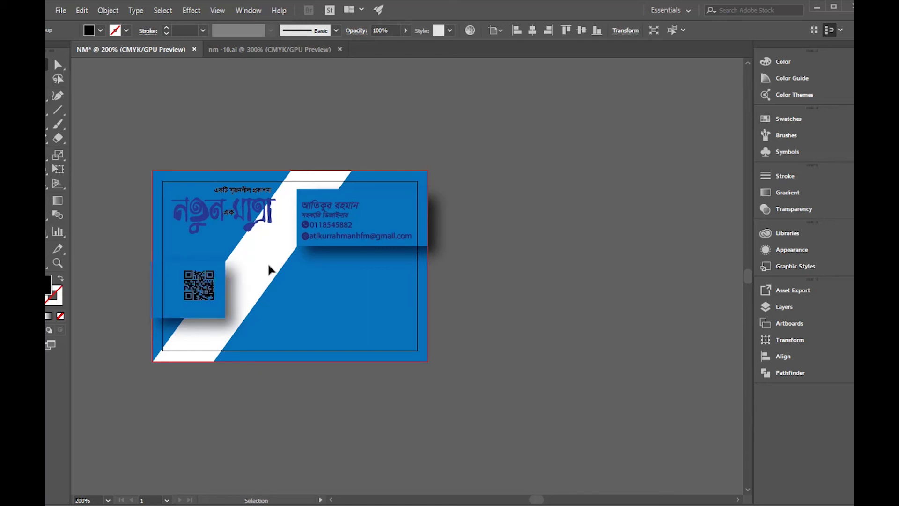
pyautogui.click(199, 288)
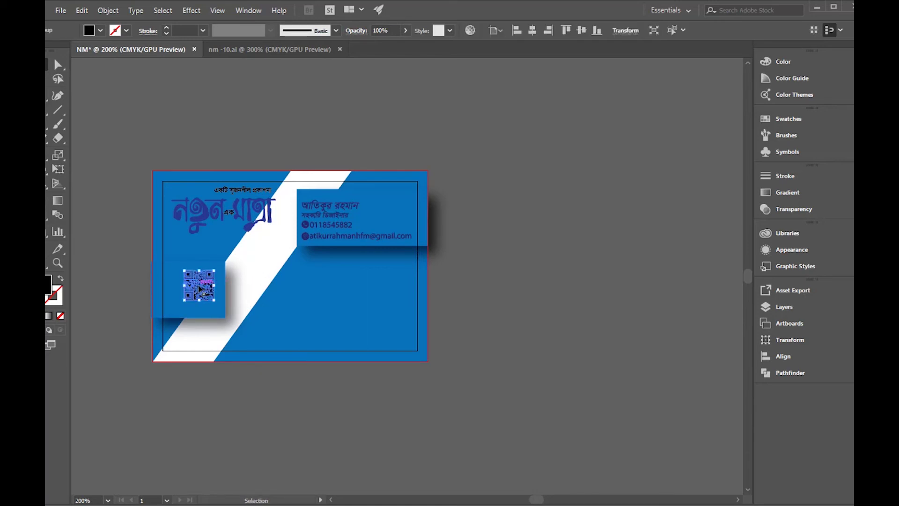
pyautogui.moveTo(200, 288); pyautogui.dragTo(200, 291)
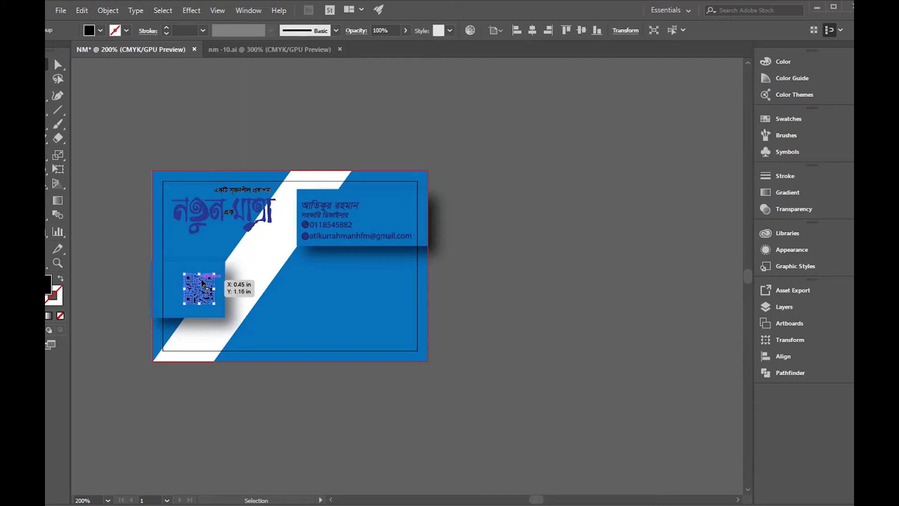
pyautogui.click(237, 297)
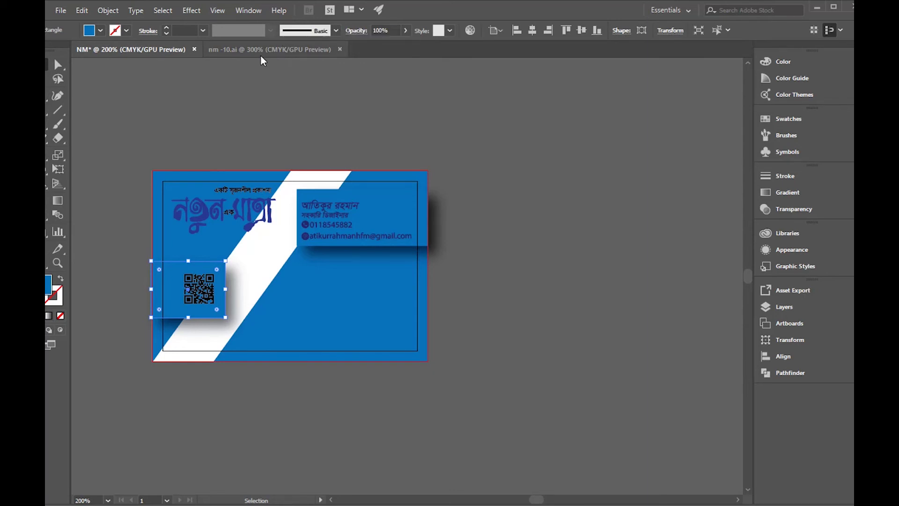
# - Copy the address, email and website group from nm -10.ai to the card's lower right, nudged into place
pyautogui.click(238, 51)
pyautogui.click(415, 349)
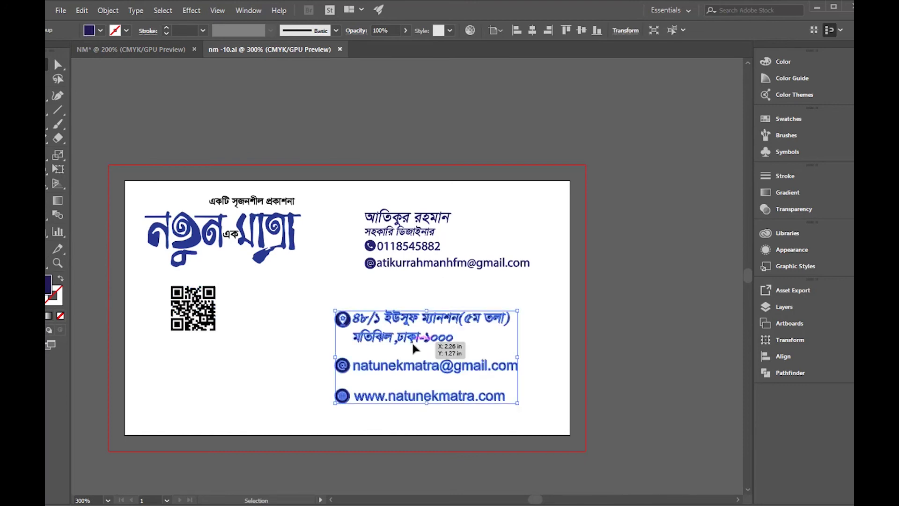
pyautogui.moveTo(415, 348)
pyautogui.mouseDown()
pyautogui.moveTo(134, 69)
pyautogui.moveTo(317, 302)
pyautogui.moveTo(340, 297)
pyautogui.mouseUp()
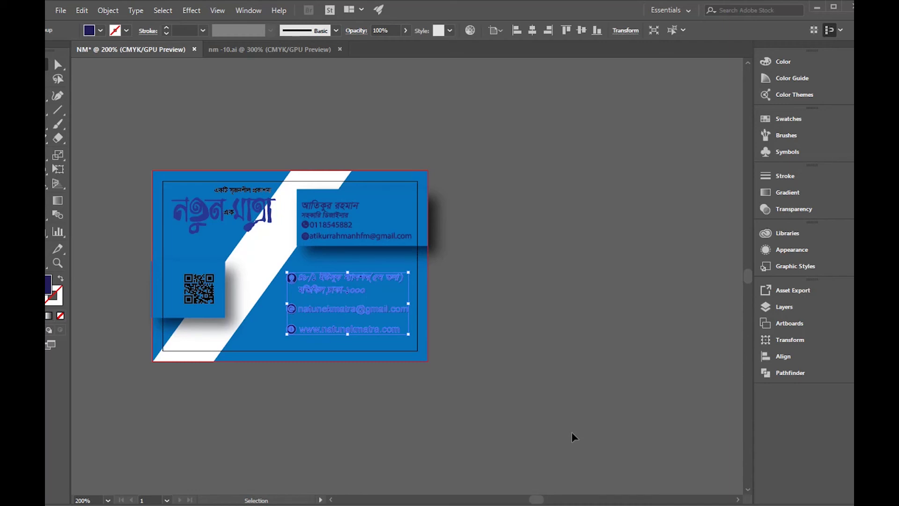
pyautogui.press('Down')
pyautogui.press('Down')
pyautogui.press('Down')
pyautogui.press('Down')
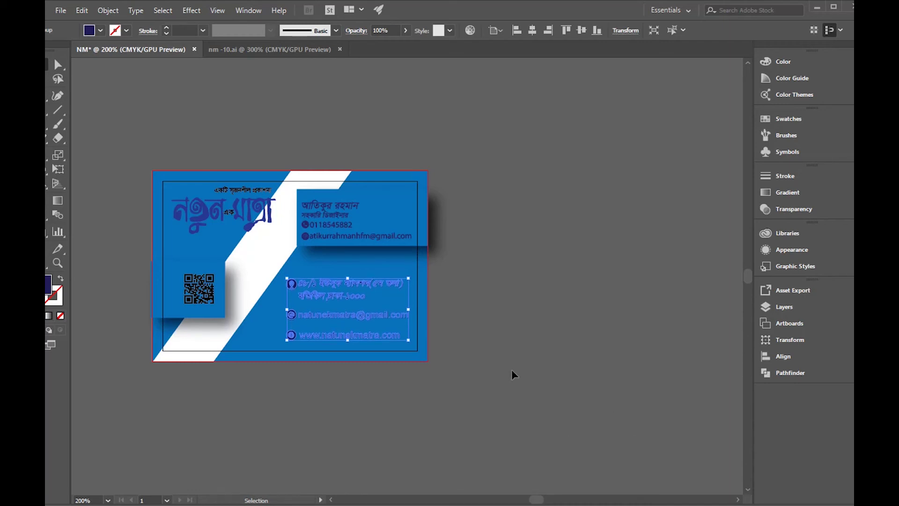
pyautogui.press('Right')
pyautogui.press('Right')
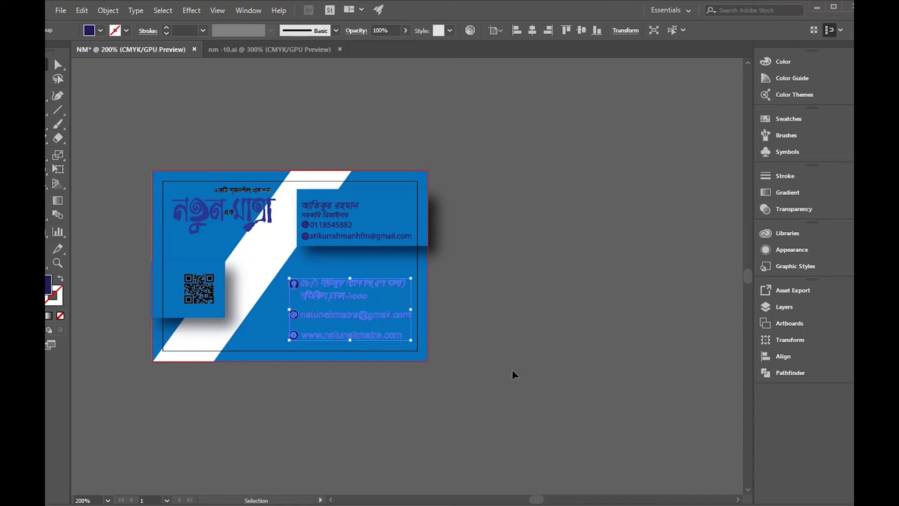
pyautogui.press('Right')
pyautogui.press('Right')
pyautogui.press('Left')
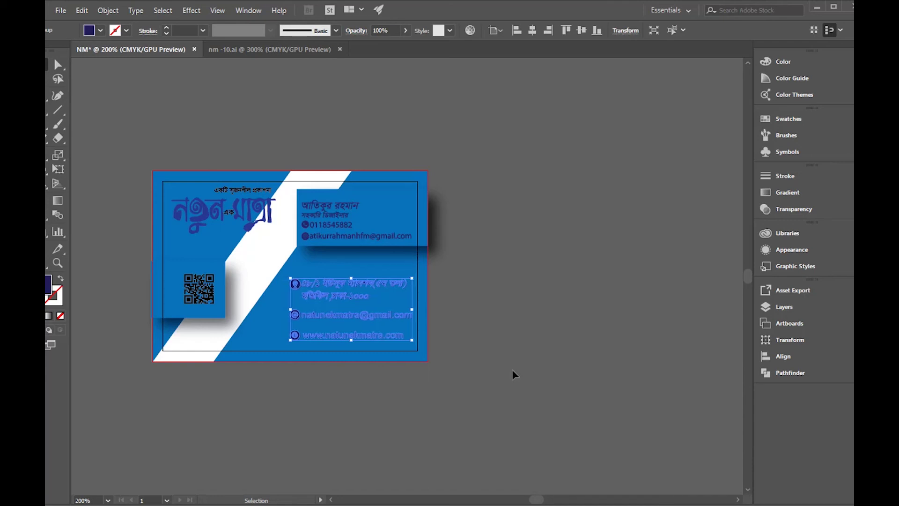
pyautogui.click(524, 297)
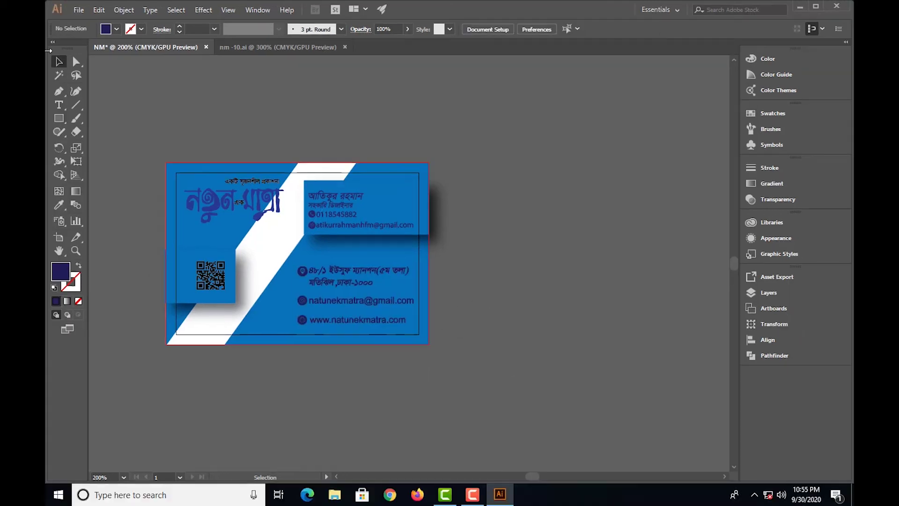
# - Save the card as NM in Adobe Illustrator (*.AI) format
pyautogui.click(78, 10)
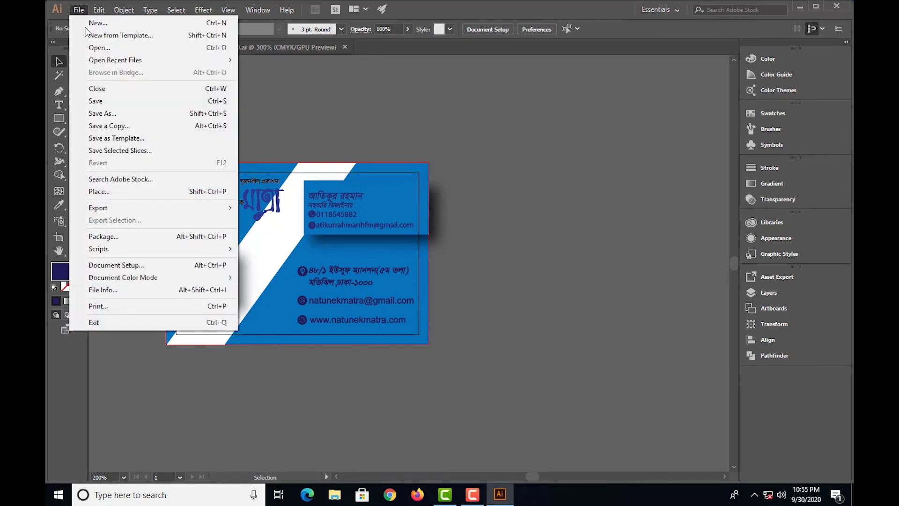
pyautogui.moveTo(98, 208)
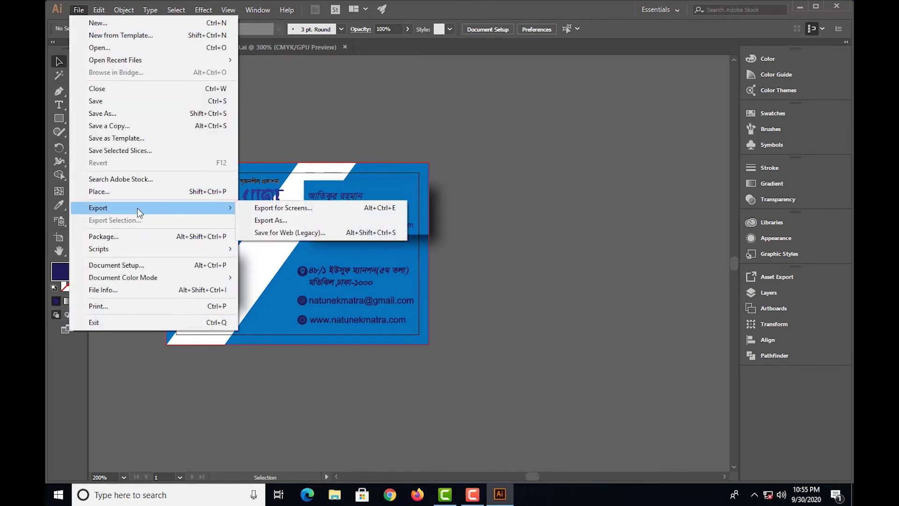
pyautogui.click(118, 113)
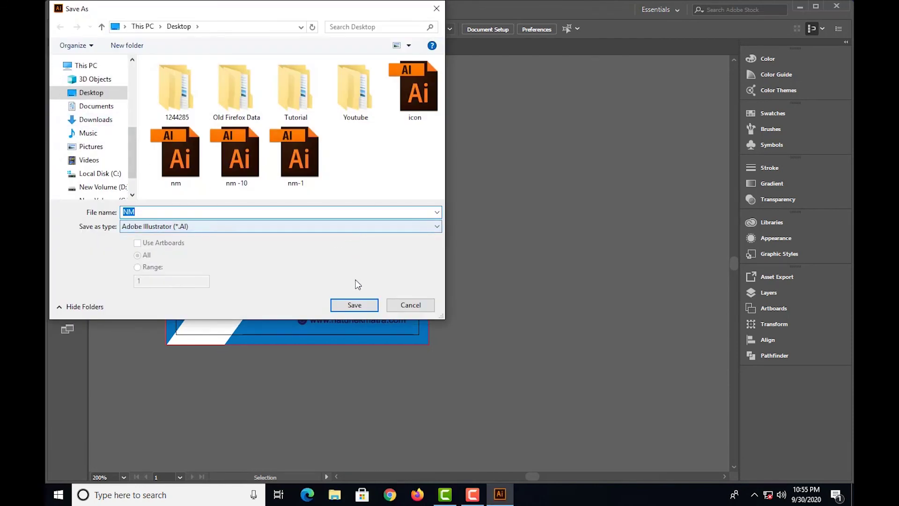
pyautogui.click(405, 232)
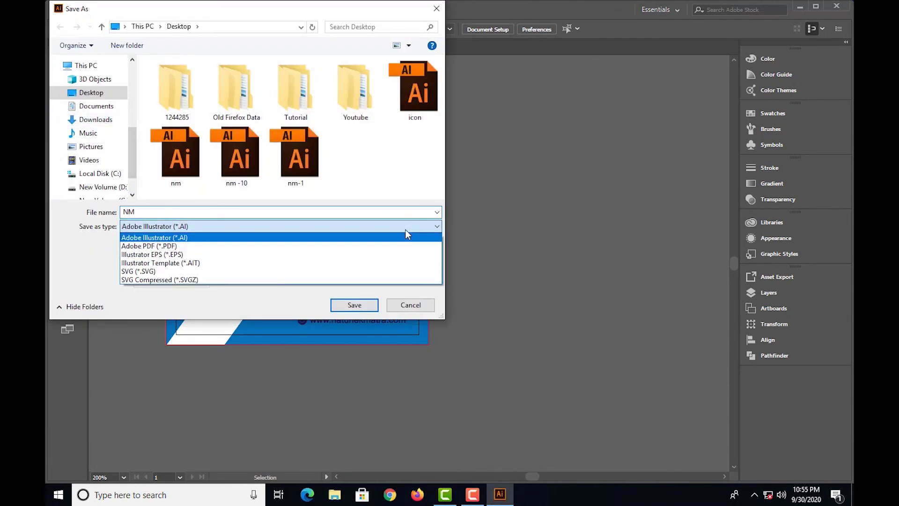
pyautogui.click(325, 238)
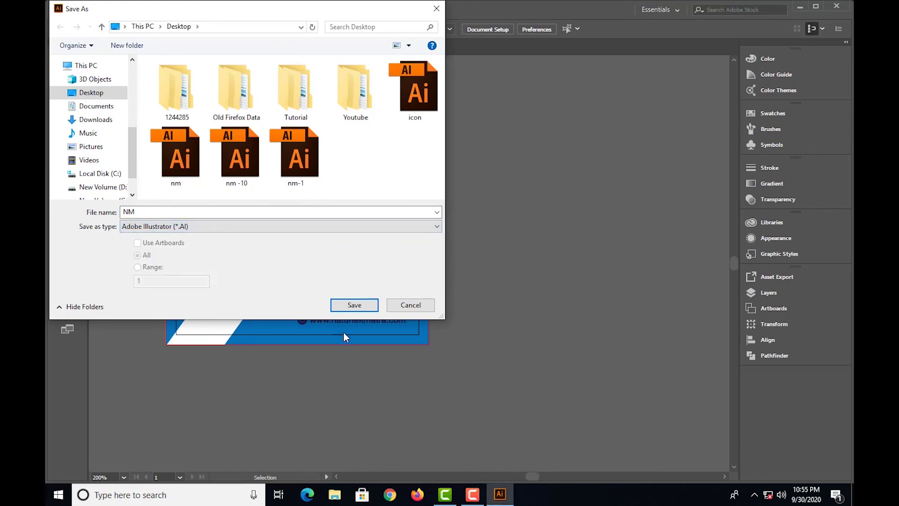
pyautogui.click(344, 308)
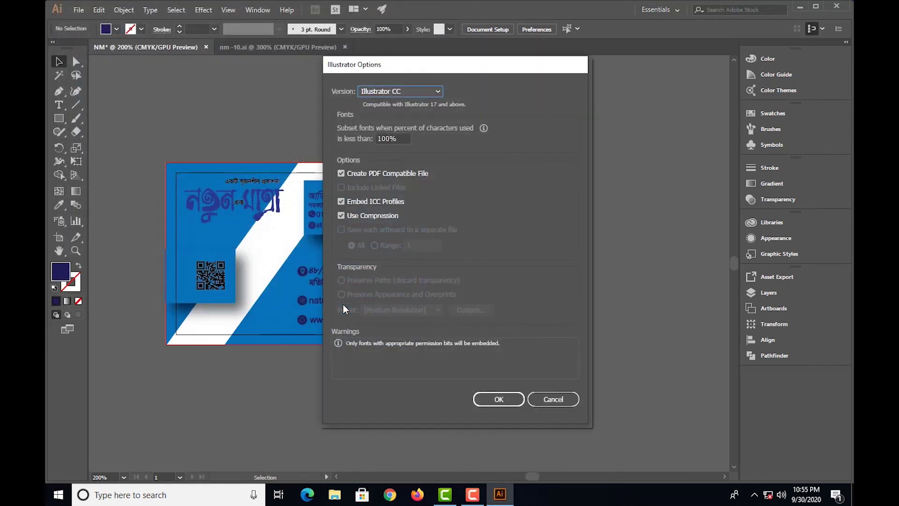
# - Set the save version to Illustrator CS6 and accept the legacy format warning
pyautogui.click(440, 92)
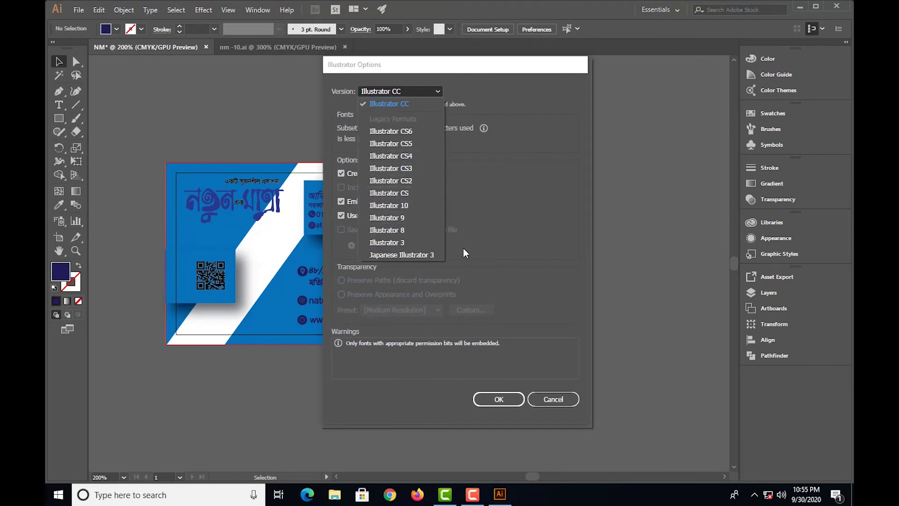
pyautogui.click(388, 133)
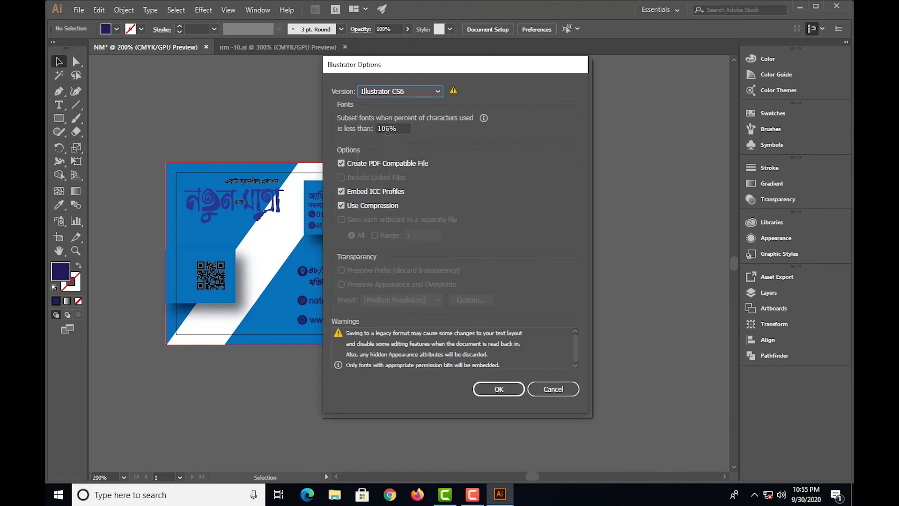
pyautogui.click(499, 389)
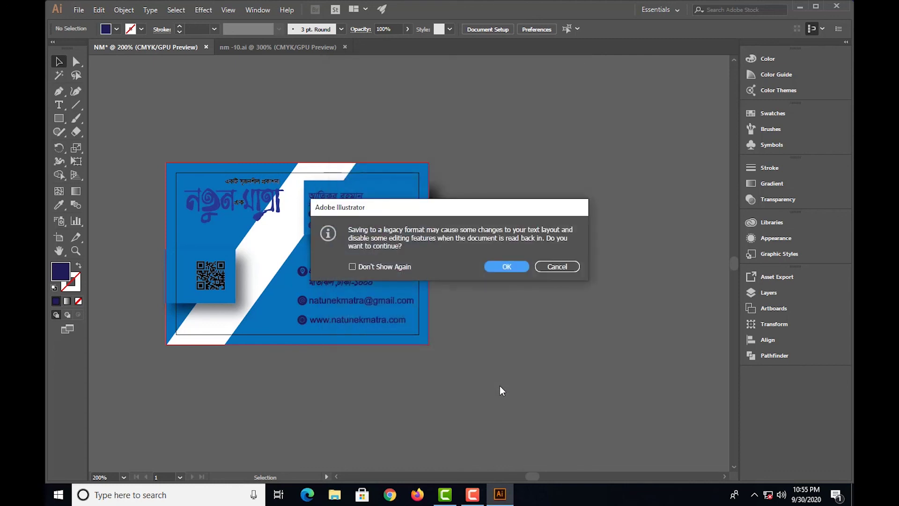
pyautogui.click(503, 268)
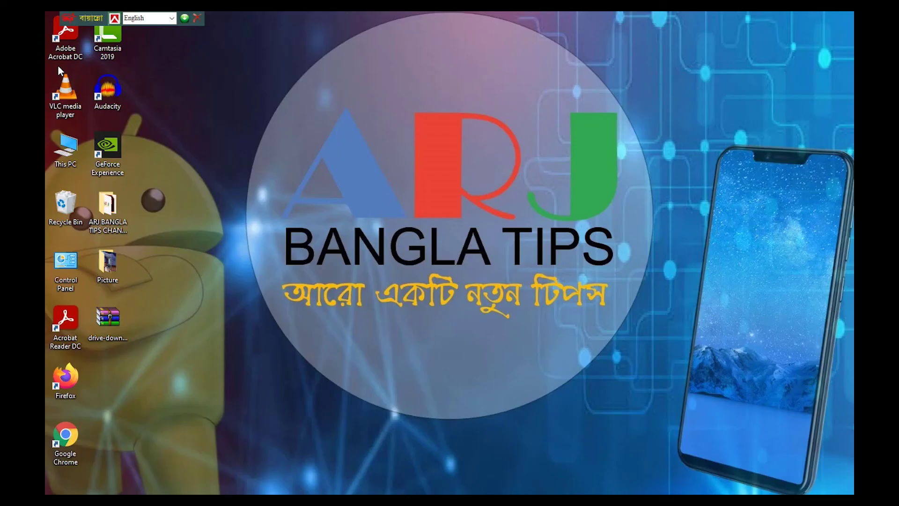